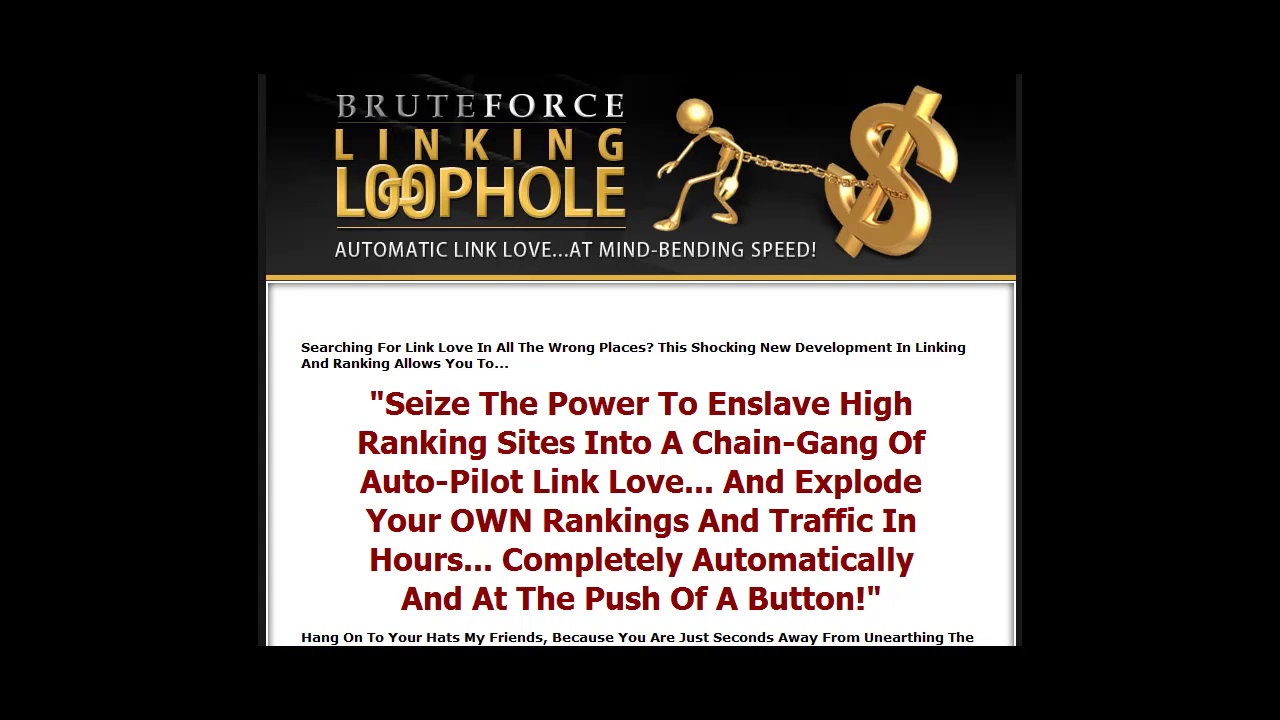
Read down the Brute Force Linking Loophole sales page and bring up the High Page Rank tool
{"action": "scroll", "coordinate": [641, 360], "scroll_direction": "down", "scroll_amount": 5}
{"action": "left_click", "coordinate": [871, 614]}
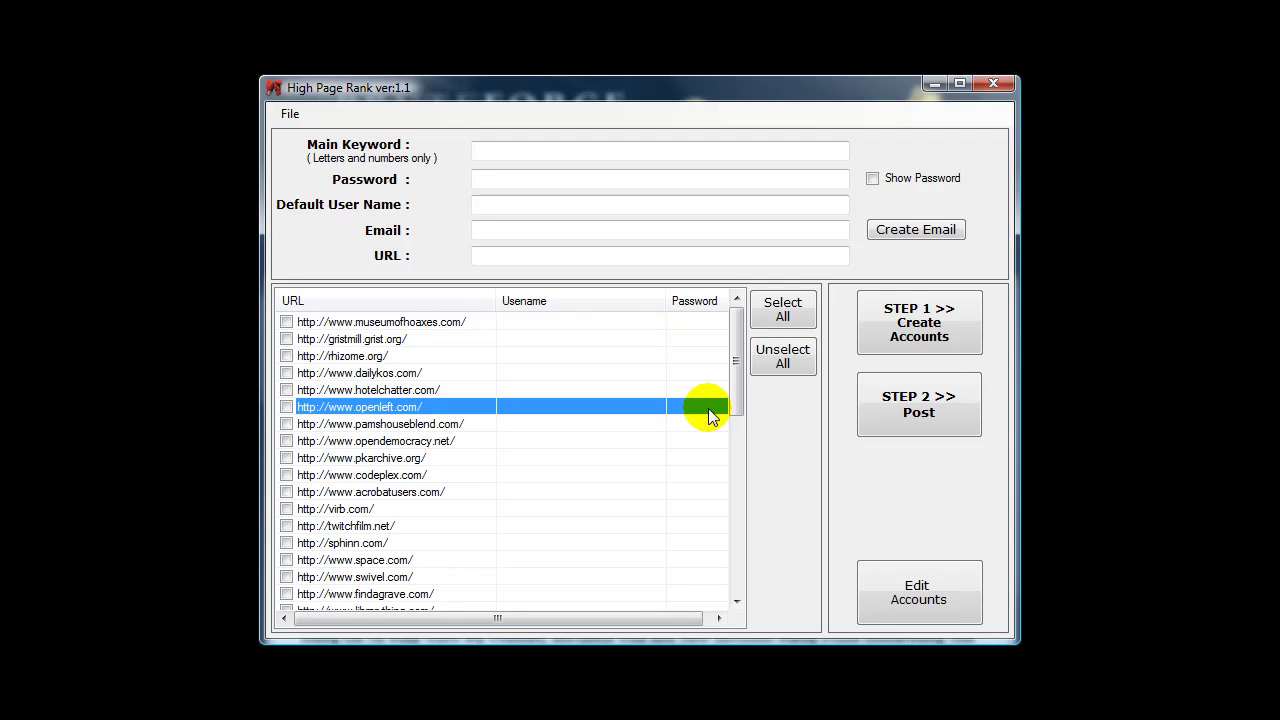
Enter the main keyword 'twitter marketing' and the account password
{"action": "left_click", "coordinate": [524, 152]}
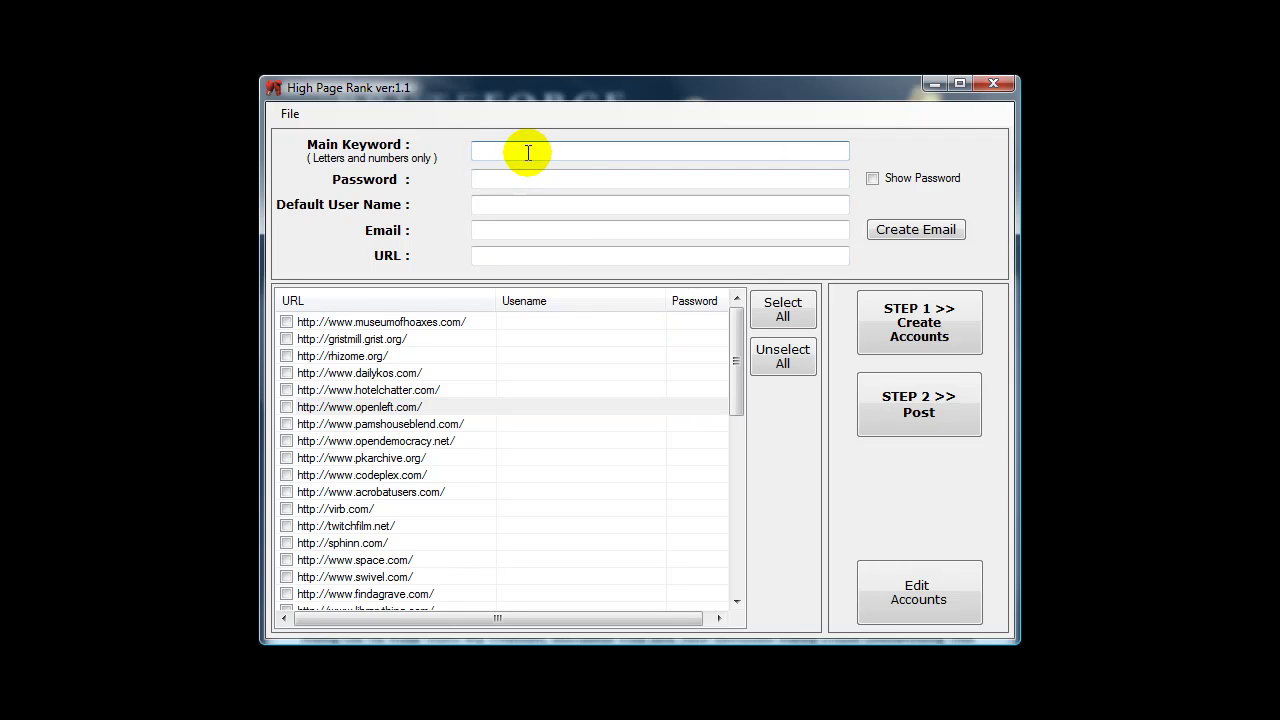
{"action": "type", "text": "twitter marketing"}
{"action": "key", "text": "Tab"}
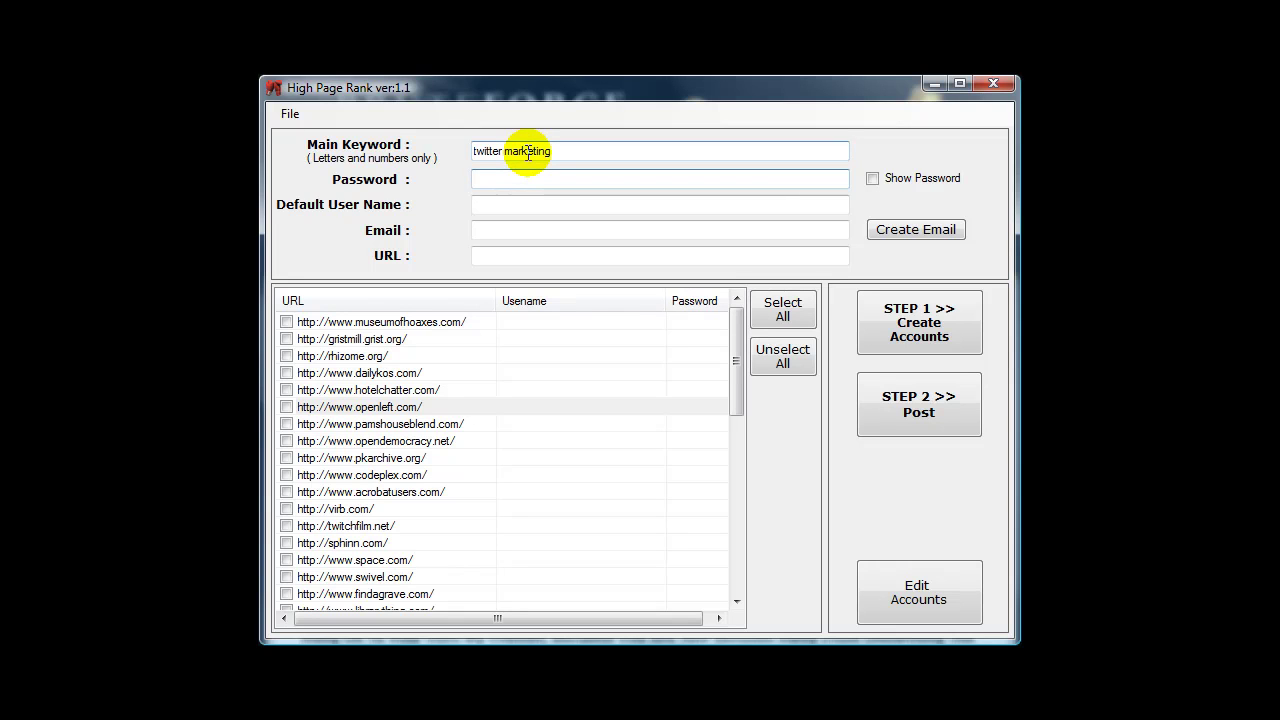
{"action": "type", "text": "*******"}
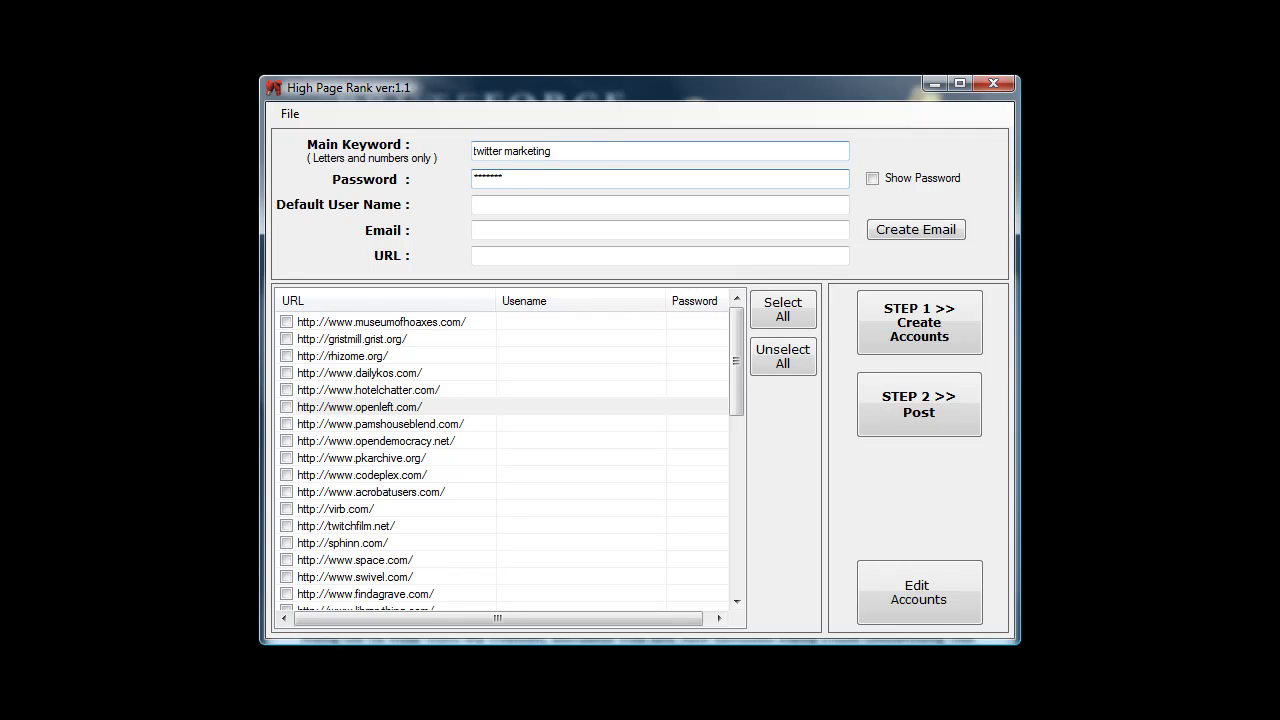
{"action": "left_click", "coordinate": [497, 208]}
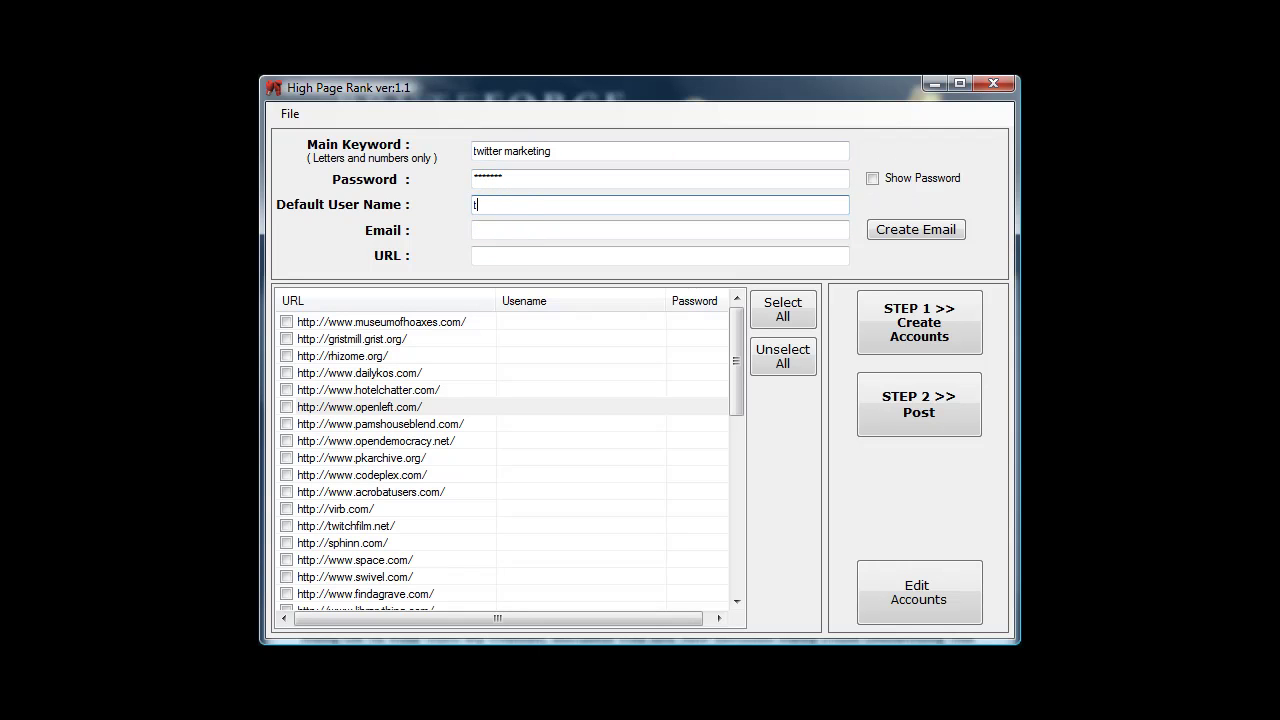
{"action": "type", "text": "tw"}
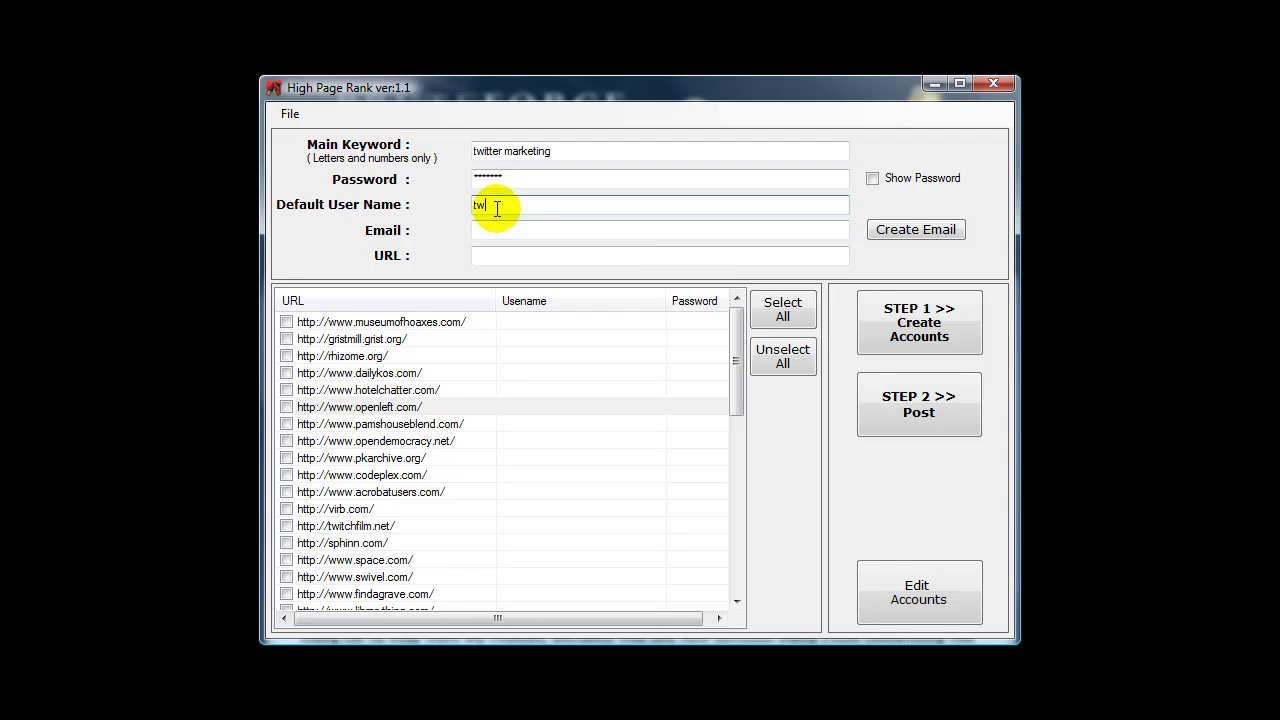
{"action": "type", "text": "itt"}
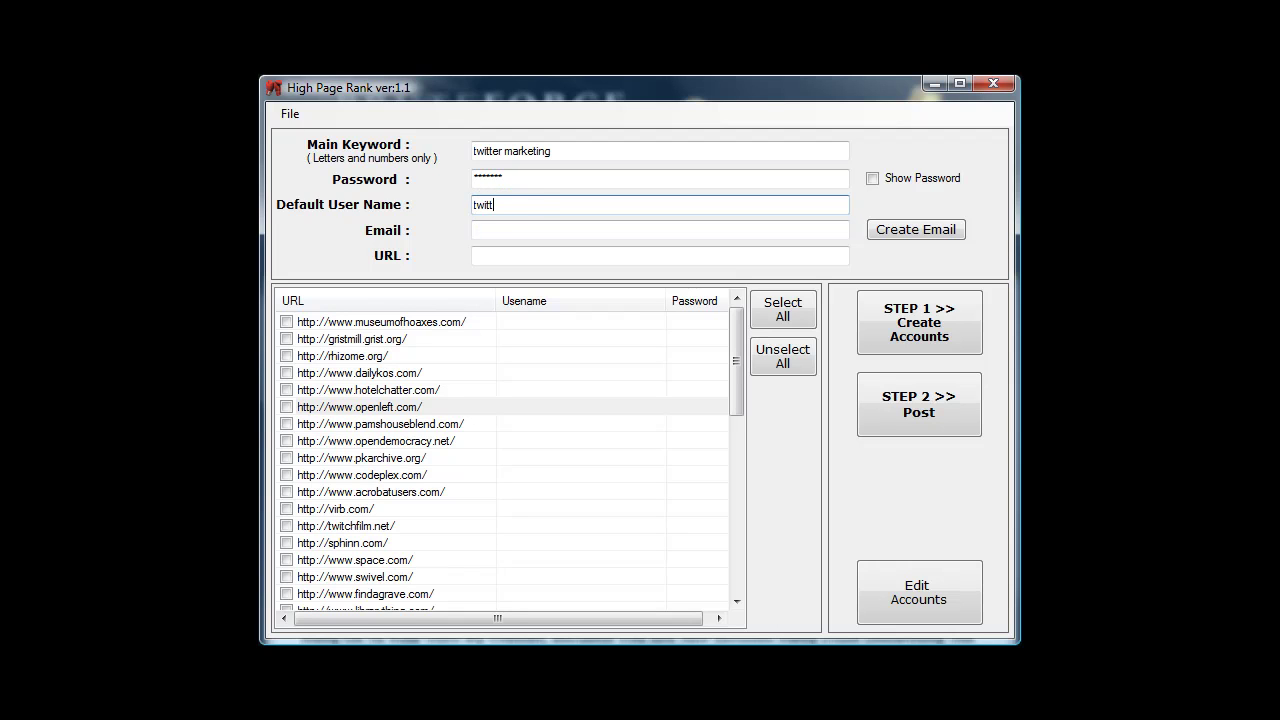
{"action": "type", "text": "ermarketxx"}
{"action": "key", "text": "Tab"}
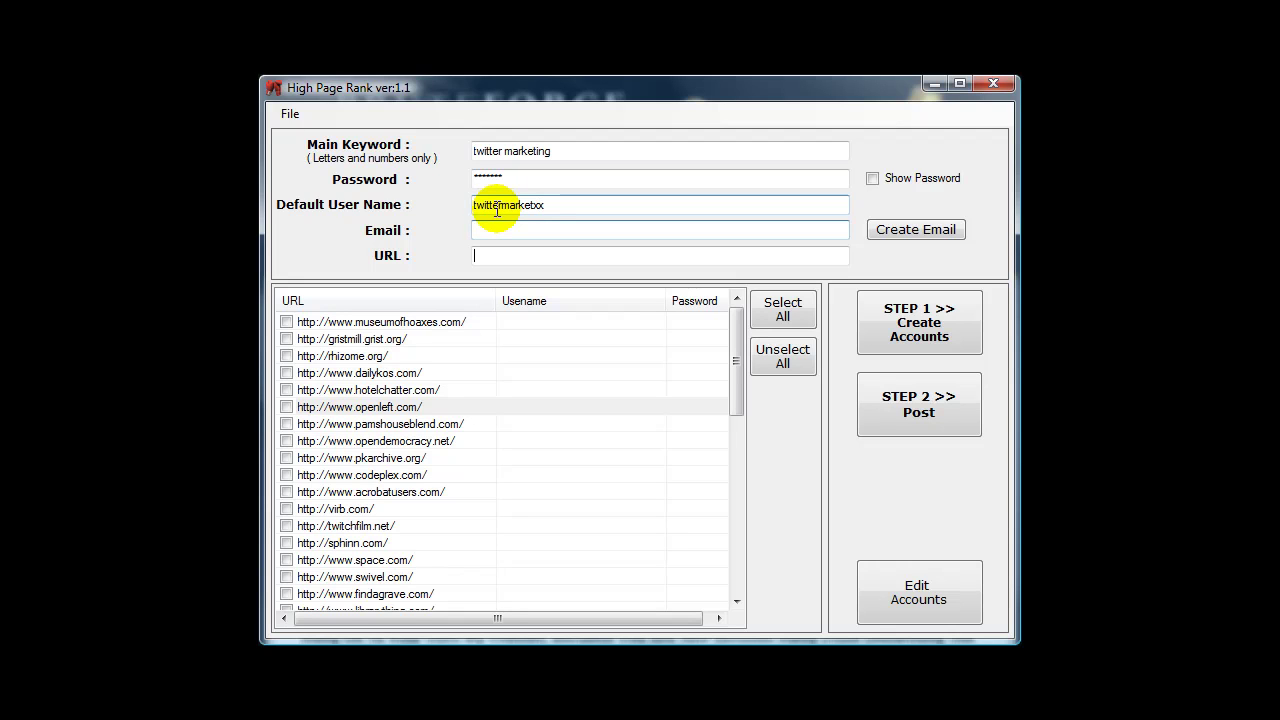
{"action": "type", "text": "http:"}
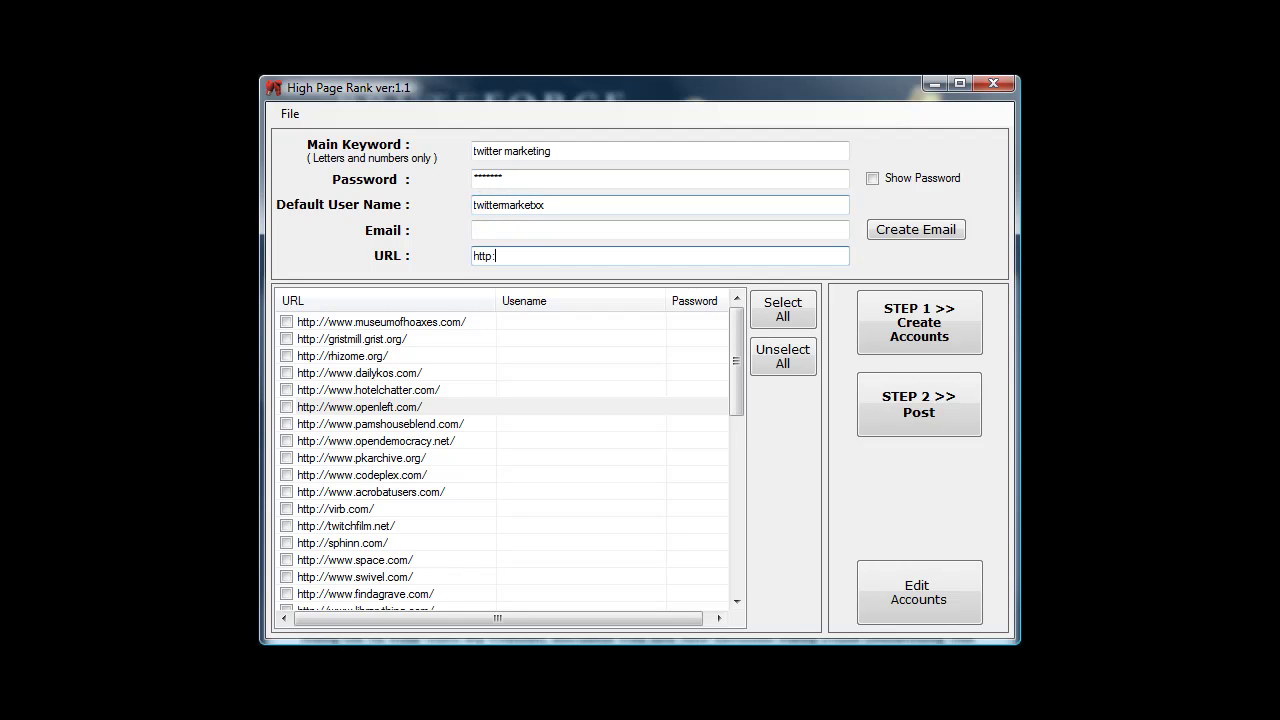
{"action": "type", "text": "//www.bruteforcesocialmedia.com"}
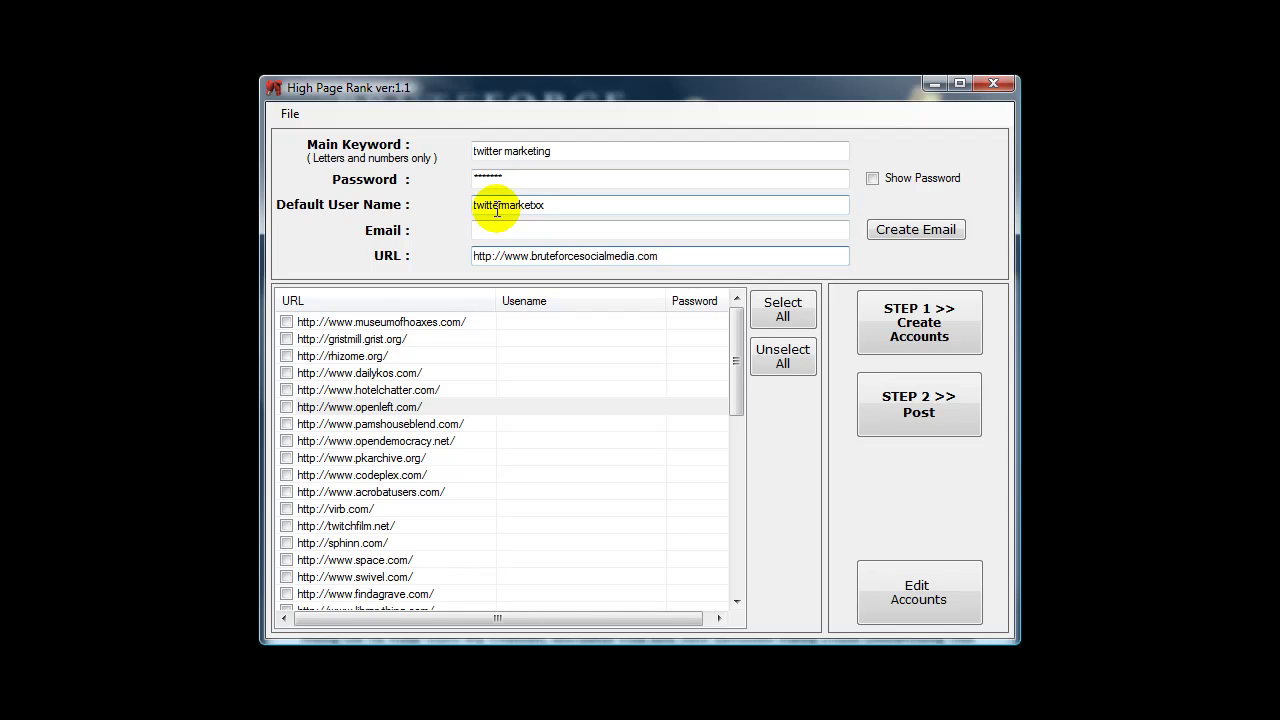
Extend the password to eight characters and generate a Yahoo e-mail address for the Email field
{"action": "left_click", "coordinate": [892, 229]}
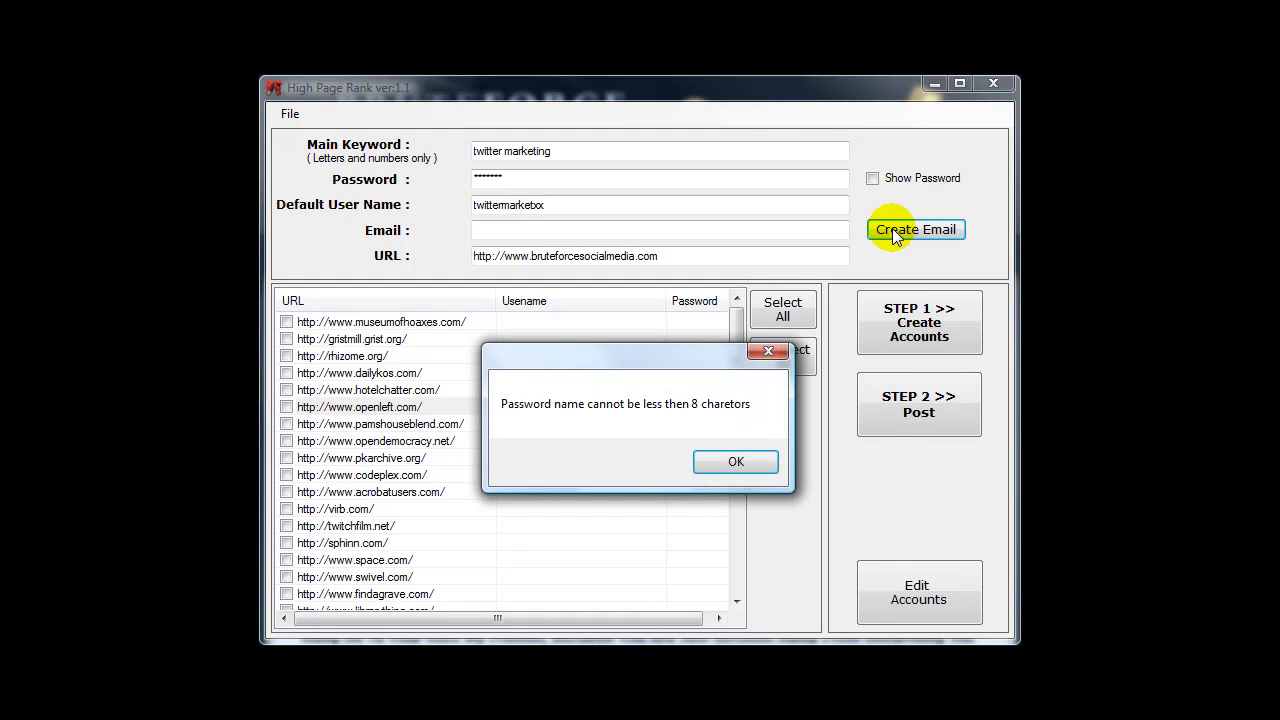
{"action": "left_click", "coordinate": [722, 463]}
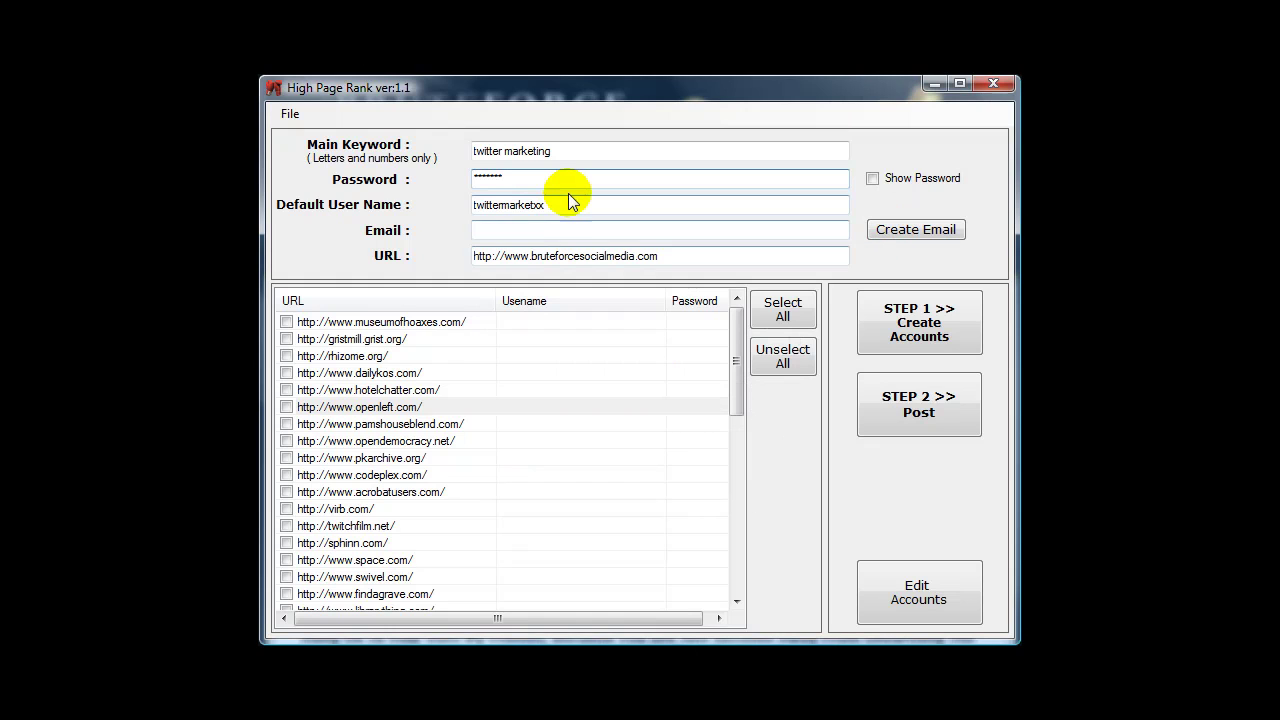
{"action": "type", "text": "1"}
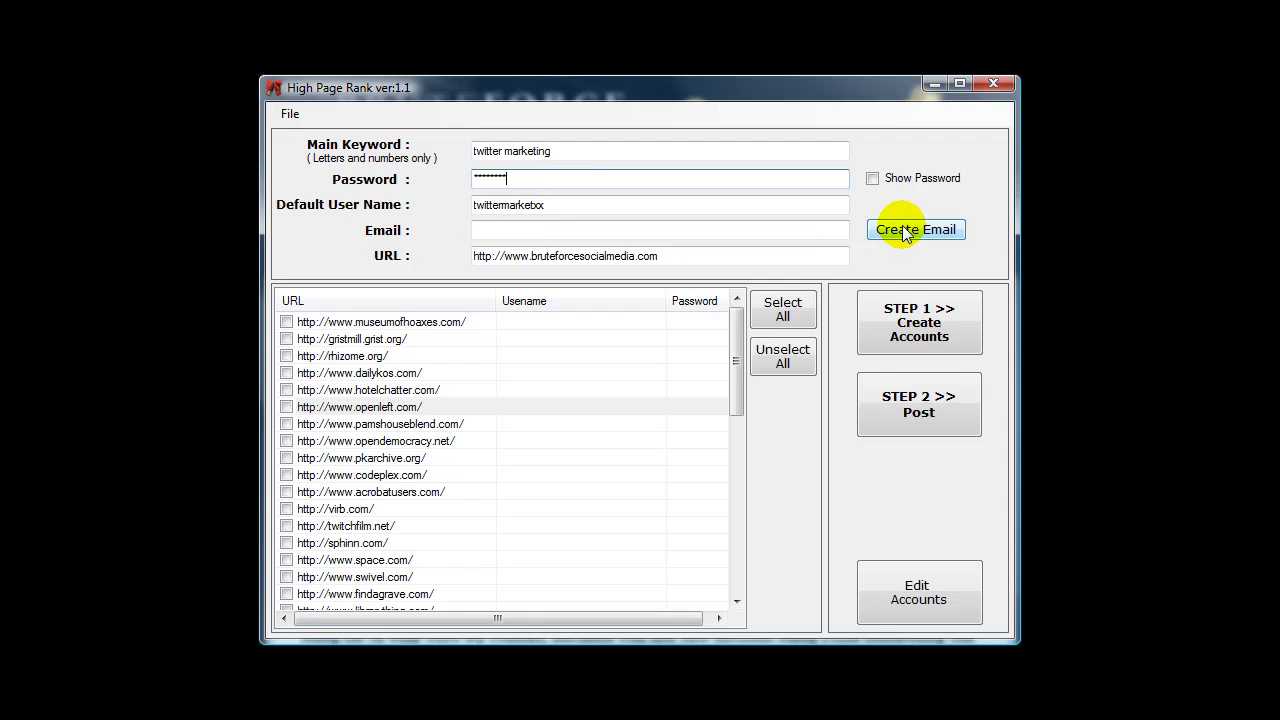
{"action": "left_click", "coordinate": [905, 232]}
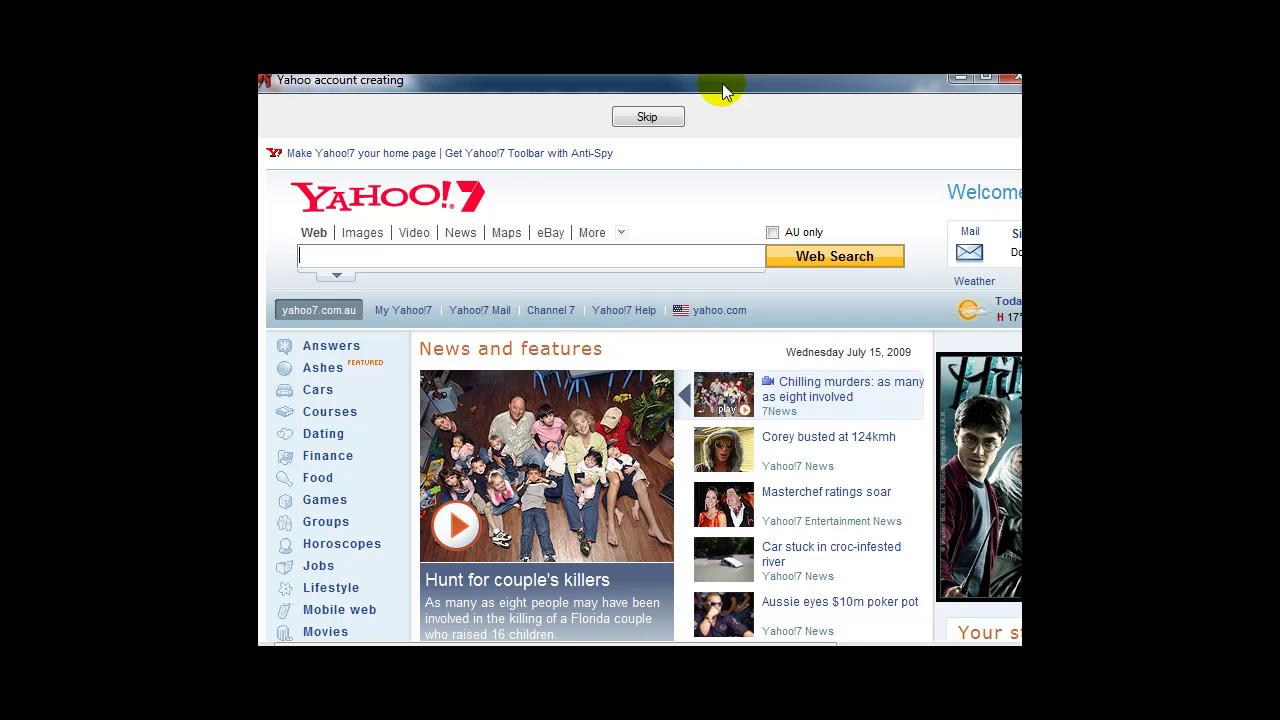
{"action": "mouse_move", "coordinate": [790, 455]}
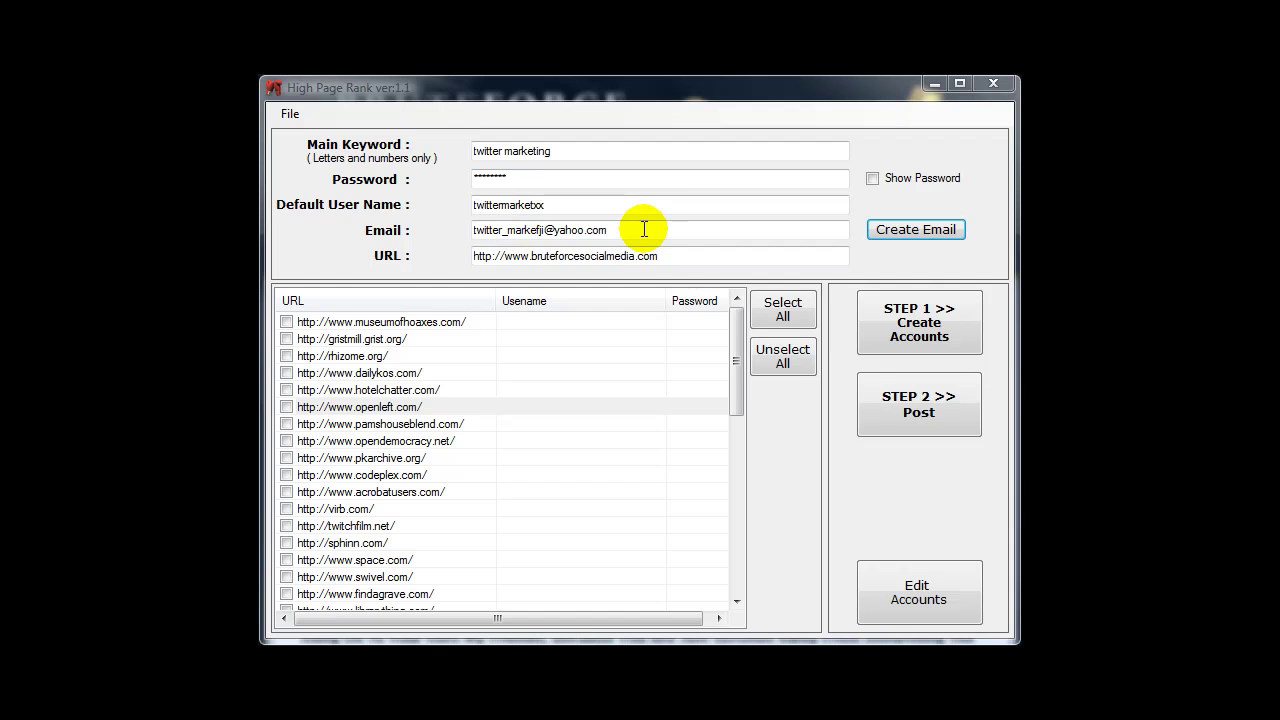
Tick every target site in the URL list and select the generated e-mail address
{"action": "left_click", "coordinate": [789, 316]}
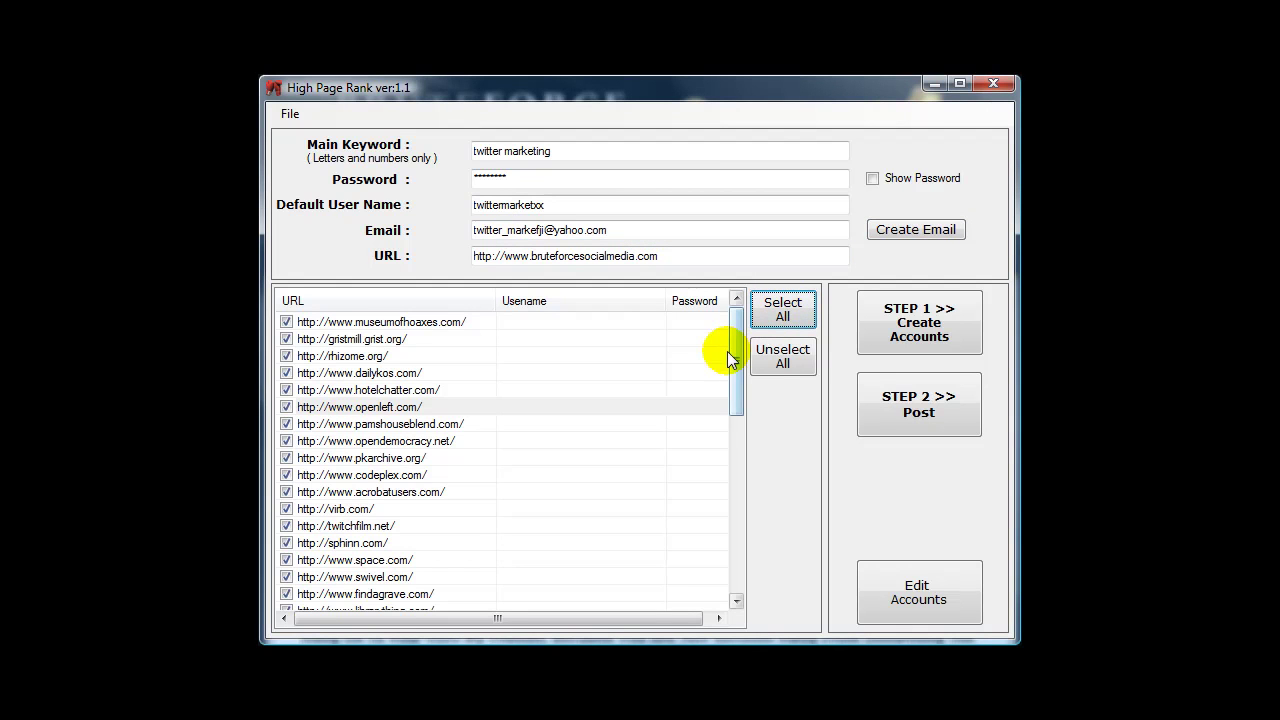
{"action": "left_click_drag", "start_coordinate": [735, 337], "coordinate": [764, 321]}
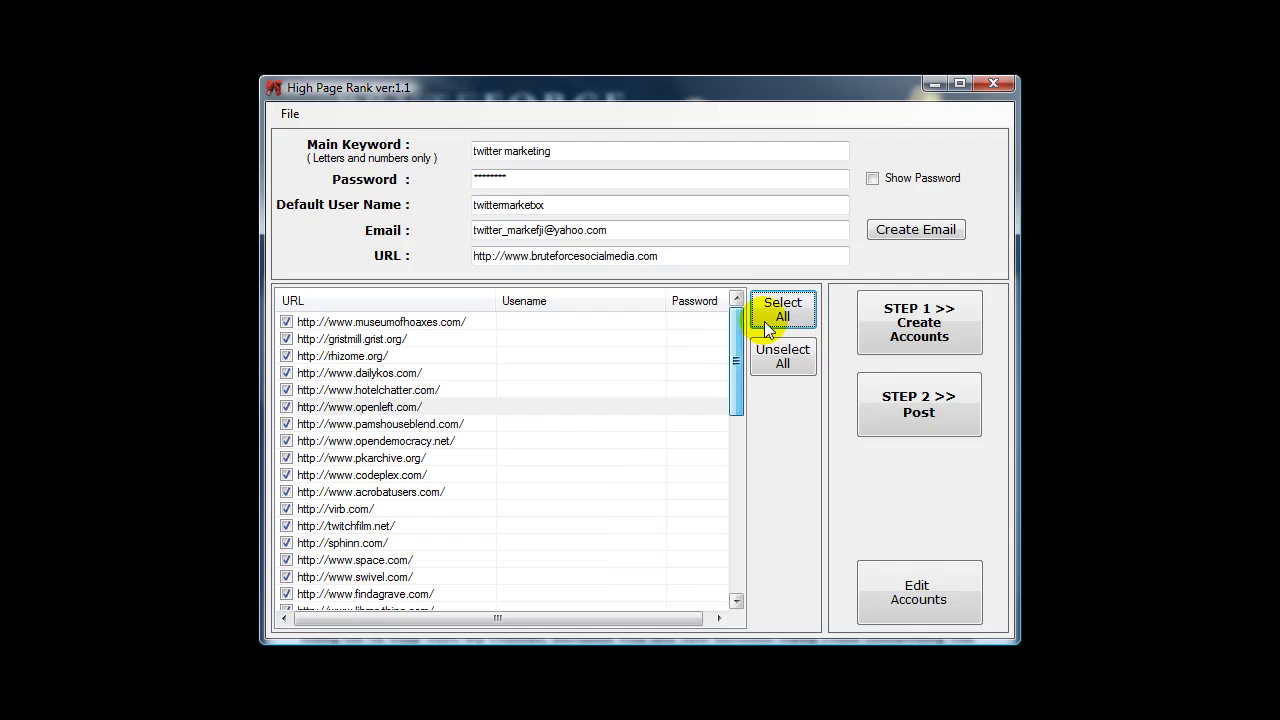
{"action": "double_click", "coordinate": [537, 229]}
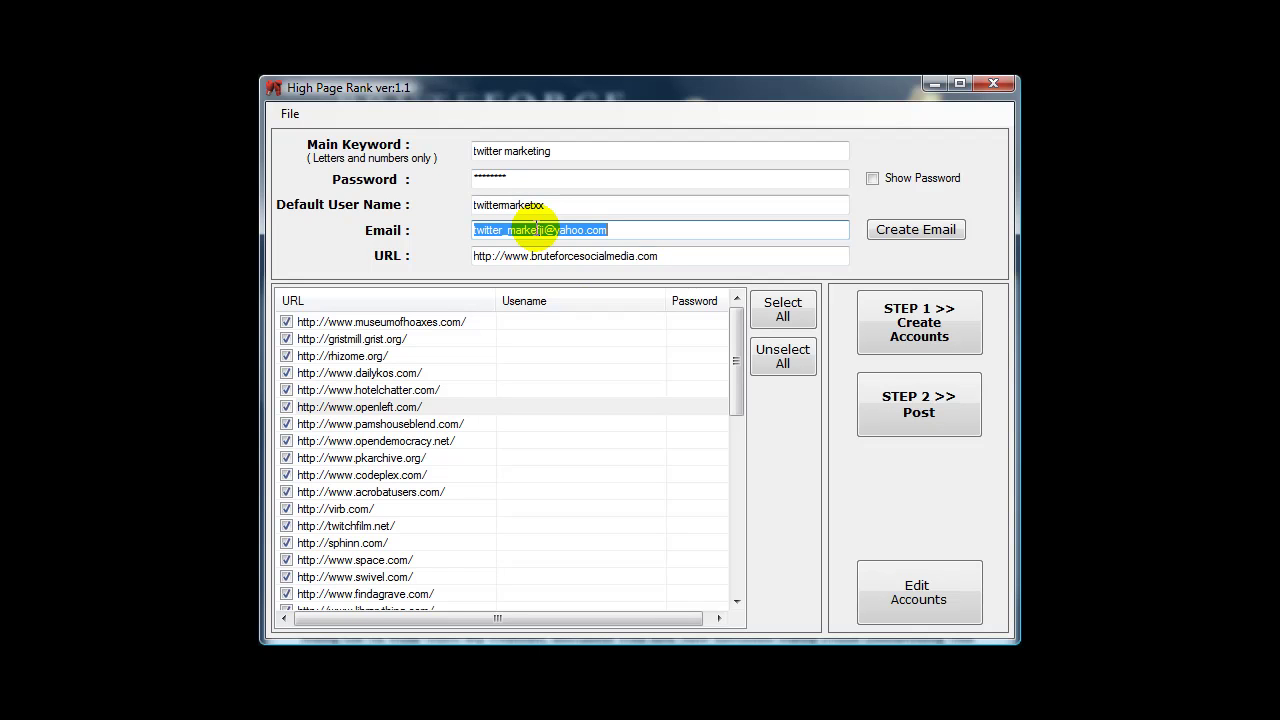
Start creating accounts, saving the project without overwriting twittermarketing.hpr
{"action": "left_click", "coordinate": [915, 333]}
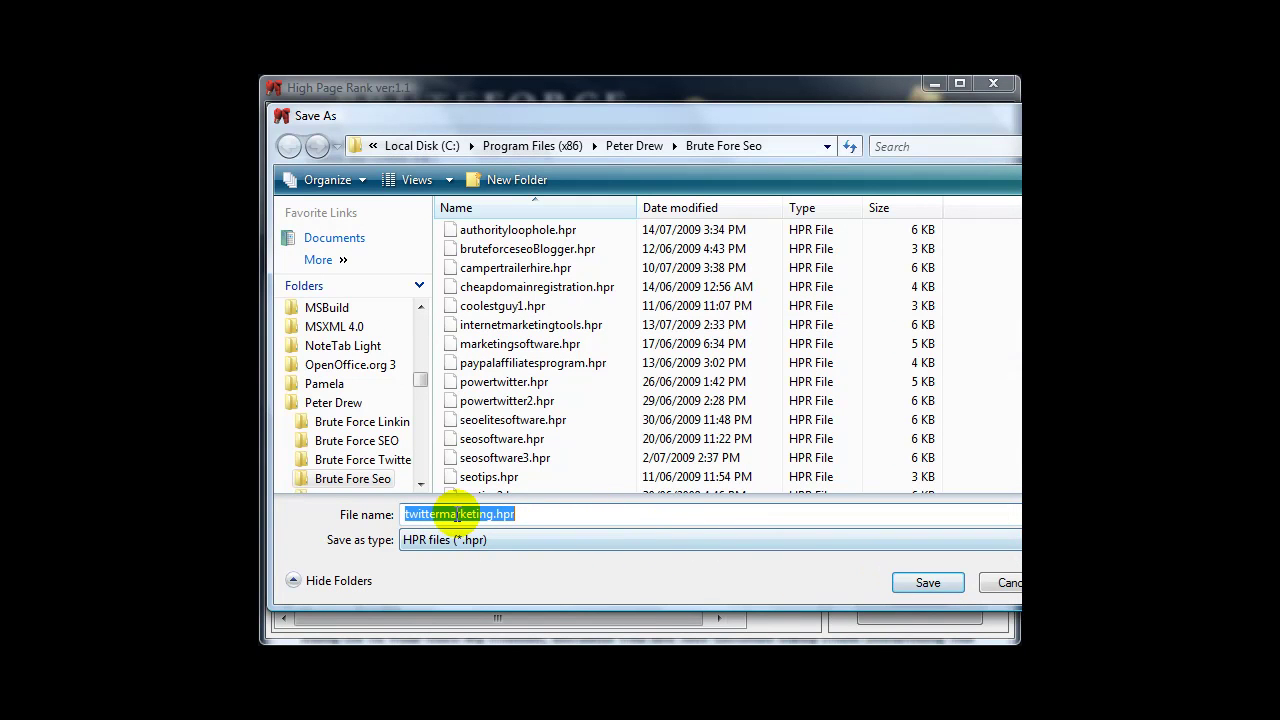
{"action": "left_click", "coordinate": [928, 582]}
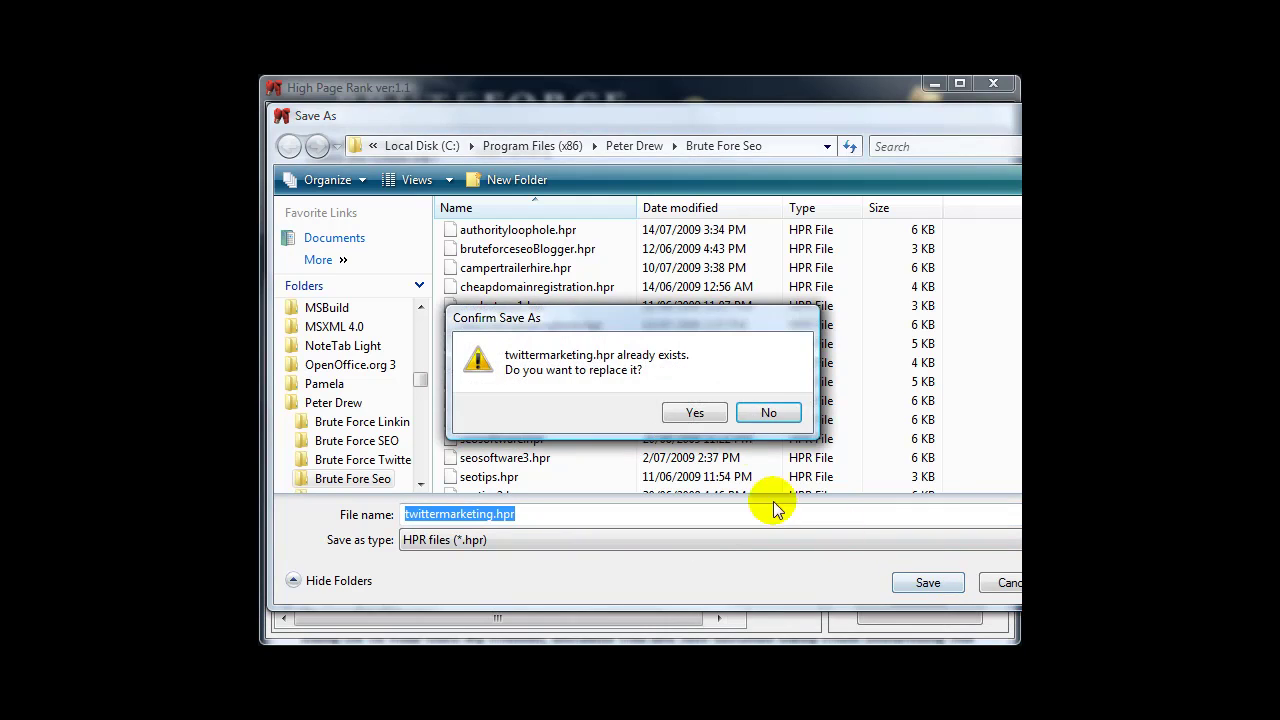
{"action": "left_click", "coordinate": [766, 413]}
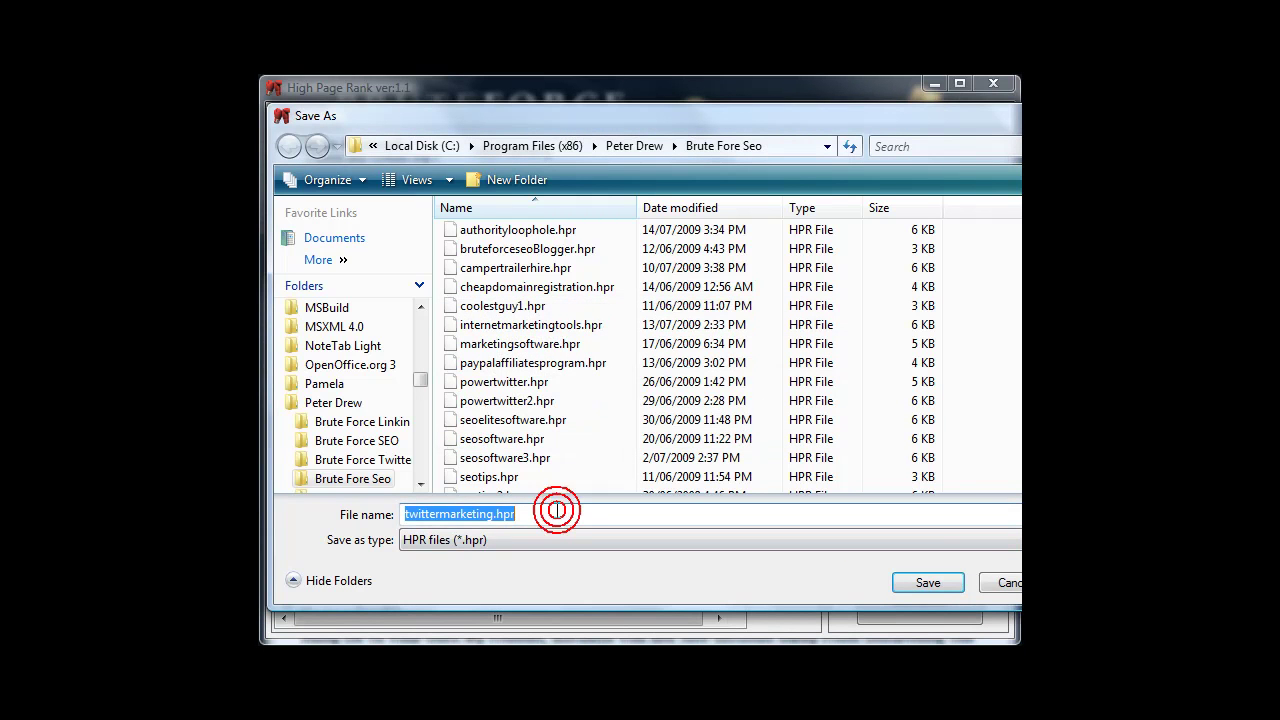
{"action": "key", "text": "End"}
{"action": "key", "text": "Left"}
{"action": "key", "text": "Left"}
{"action": "key", "text": "Left"}
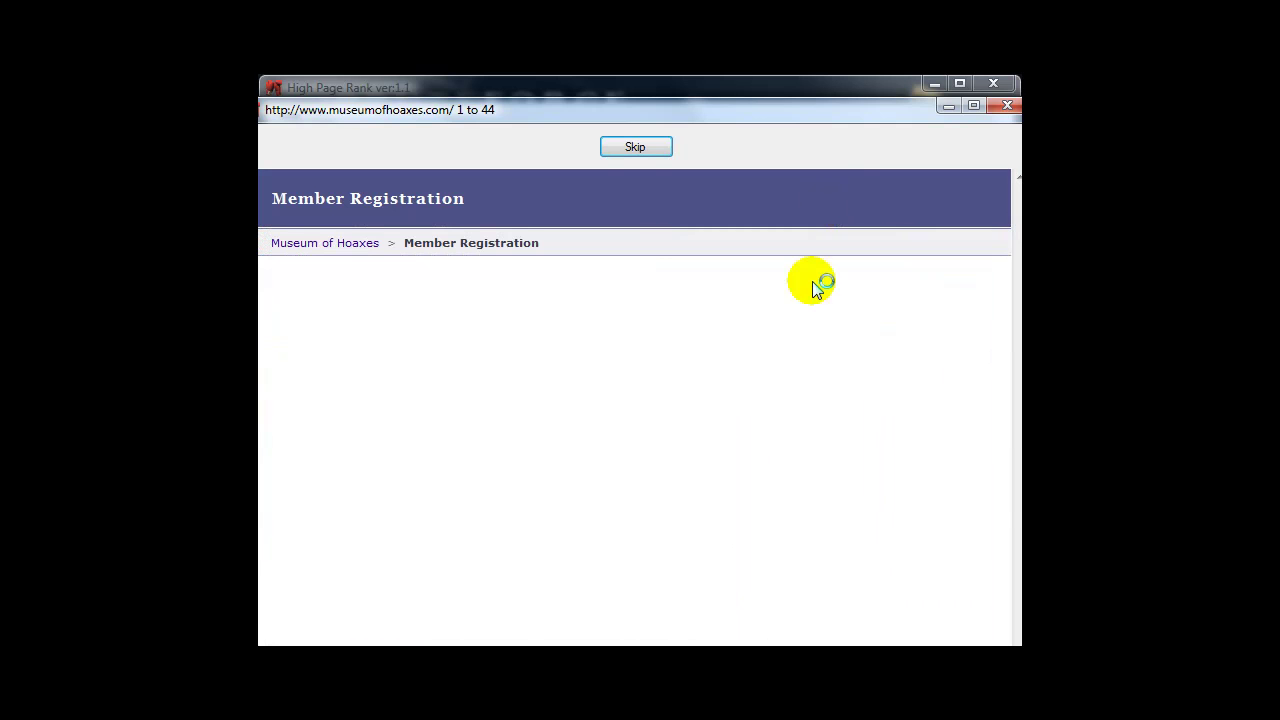
Line up the registration window and submit the captcha answer 'from'
{"action": "left_click_drag", "start_coordinate": [846, 118], "coordinate": [645, 120]}
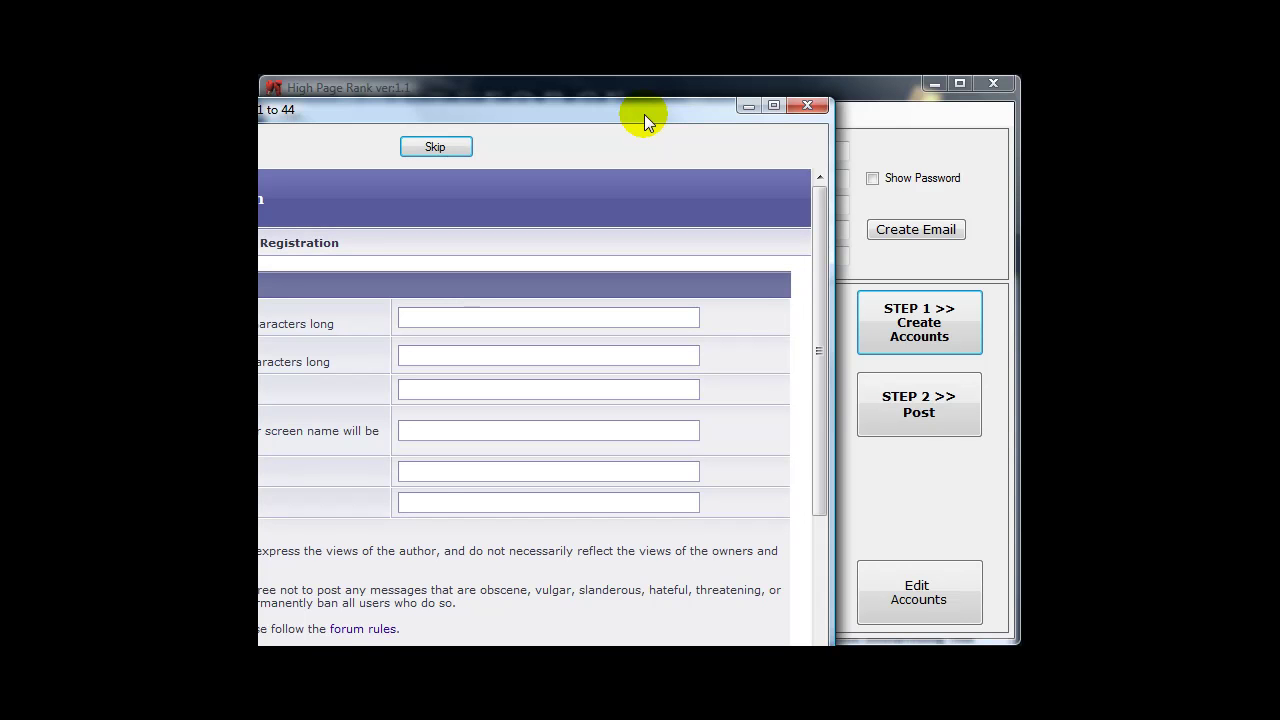
{"action": "left_click_drag", "start_coordinate": [488, 117], "coordinate": [682, 95]}
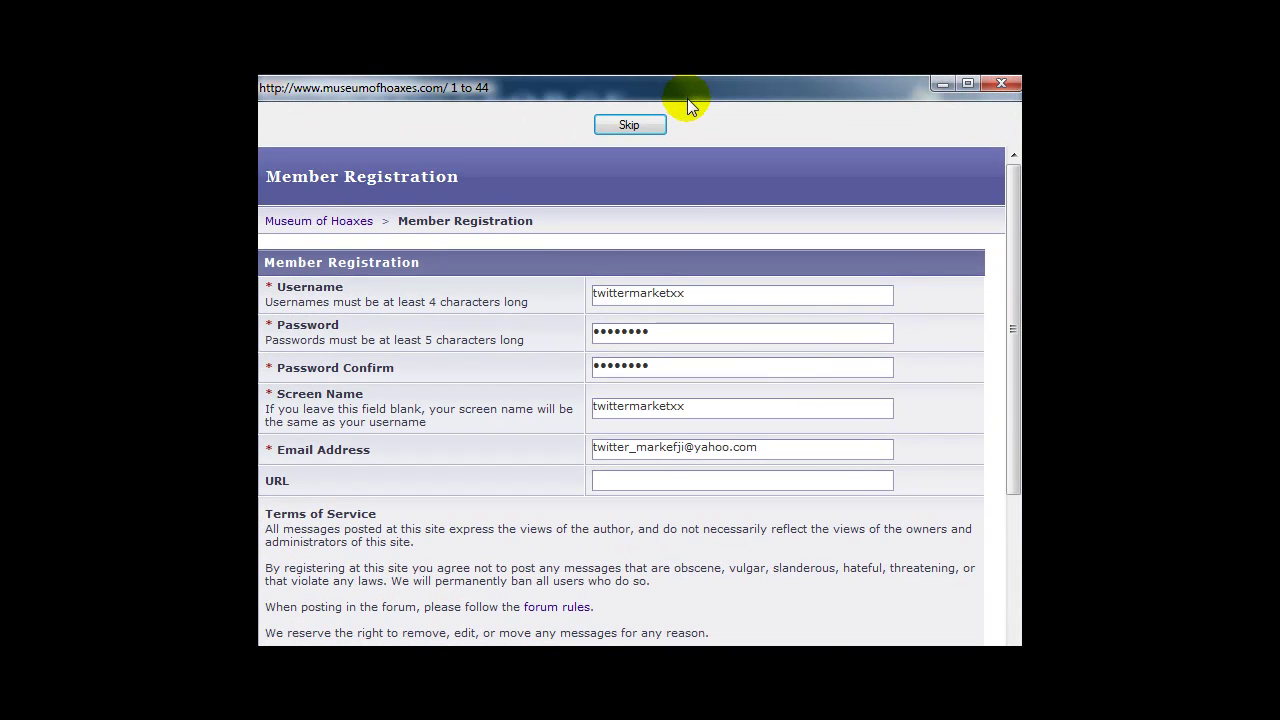
{"action": "left_click", "coordinate": [734, 408]}
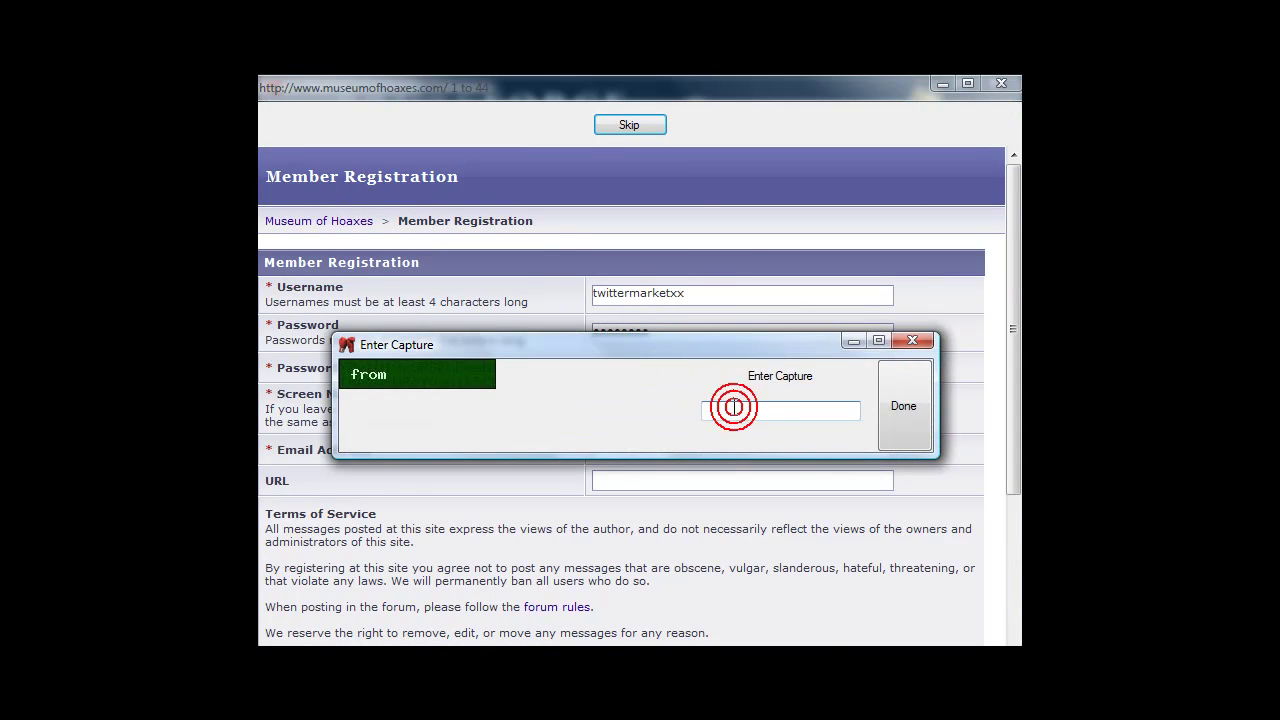
{"action": "type", "text": "from"}
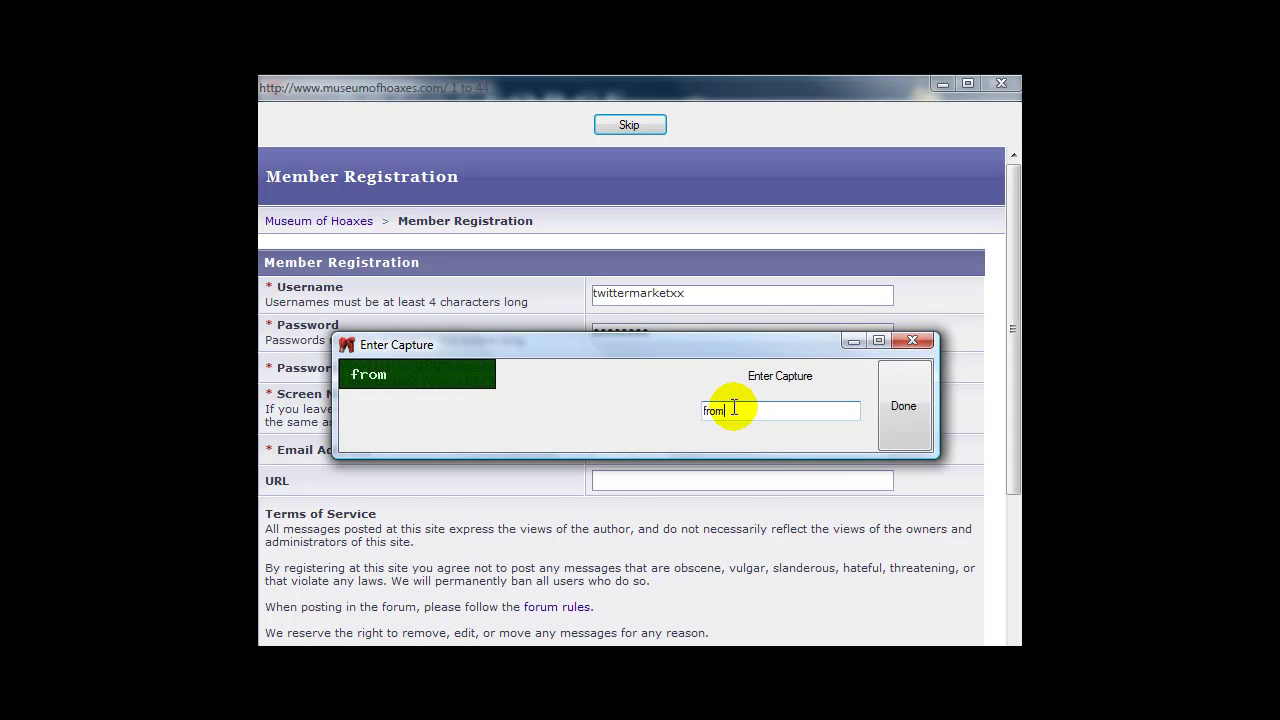
{"action": "key", "text": "Return"}
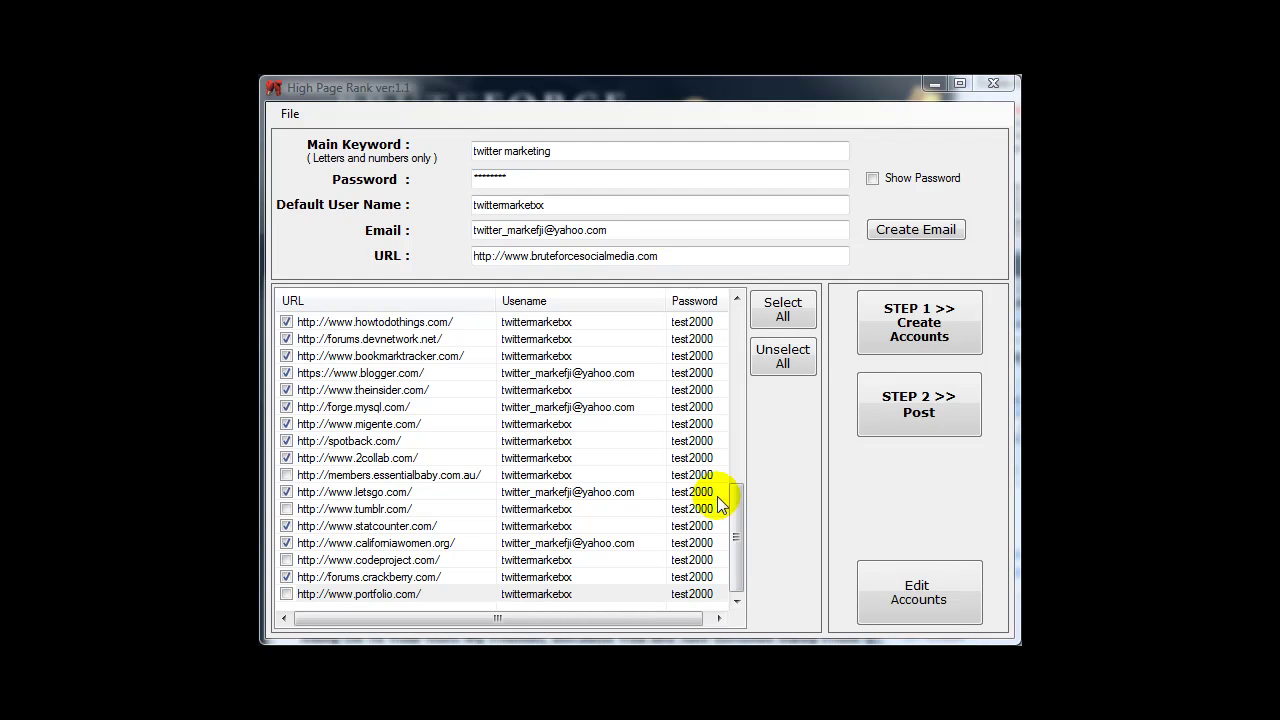
Scroll the account list to the top and bring the Yahoo! Mail inbox over the app
{"action": "left_click_drag", "start_coordinate": [732, 554], "coordinate": [731, 380]}
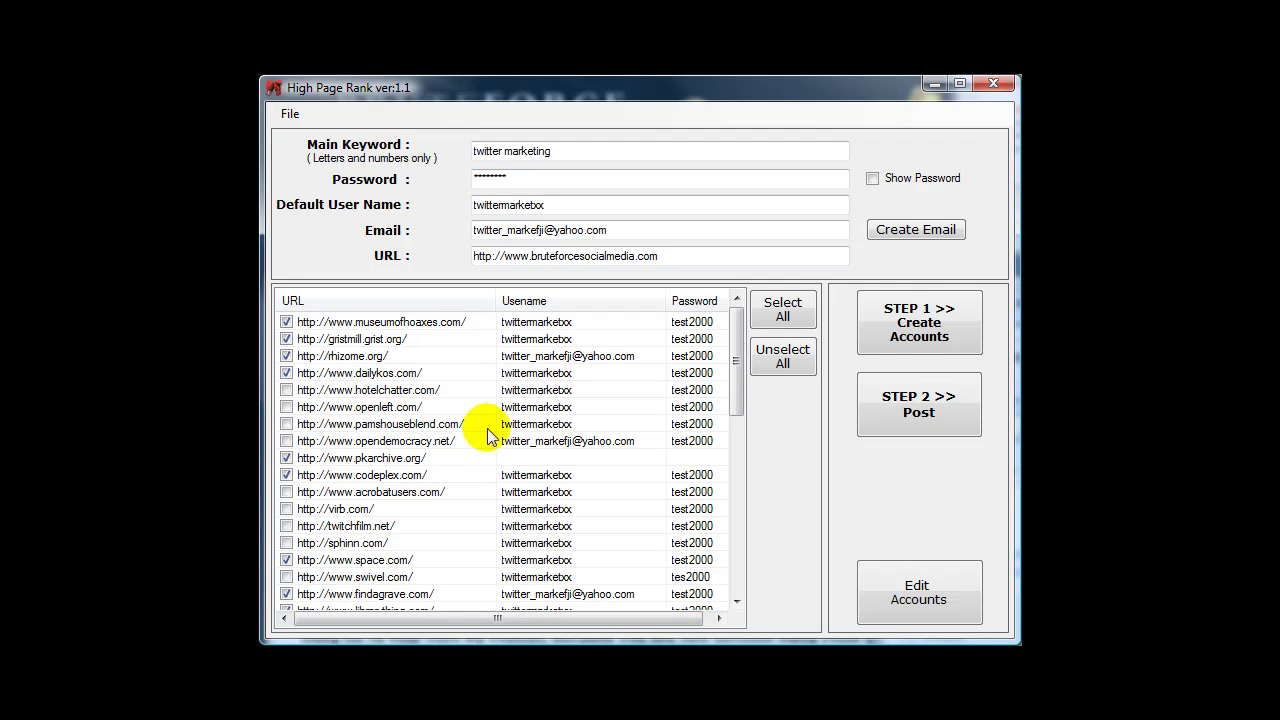
{"action": "left_click_drag", "start_coordinate": [1180, 270], "coordinate": [553, 126]}
Review the MiGente.com and RCRD LBL messages across the inbox and spam folder
{"action": "left_click", "coordinate": [545, 380]}
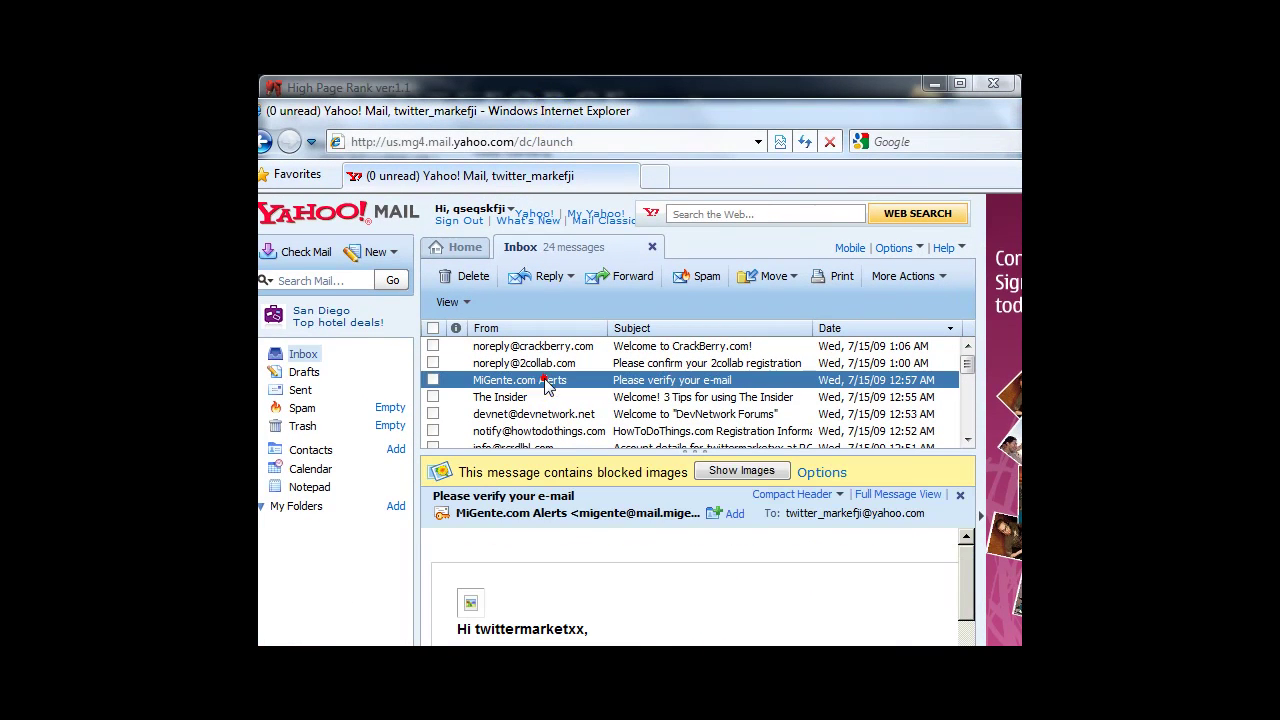
{"action": "scroll", "coordinate": [530, 424], "scroll_direction": "down", "scroll_amount": 1}
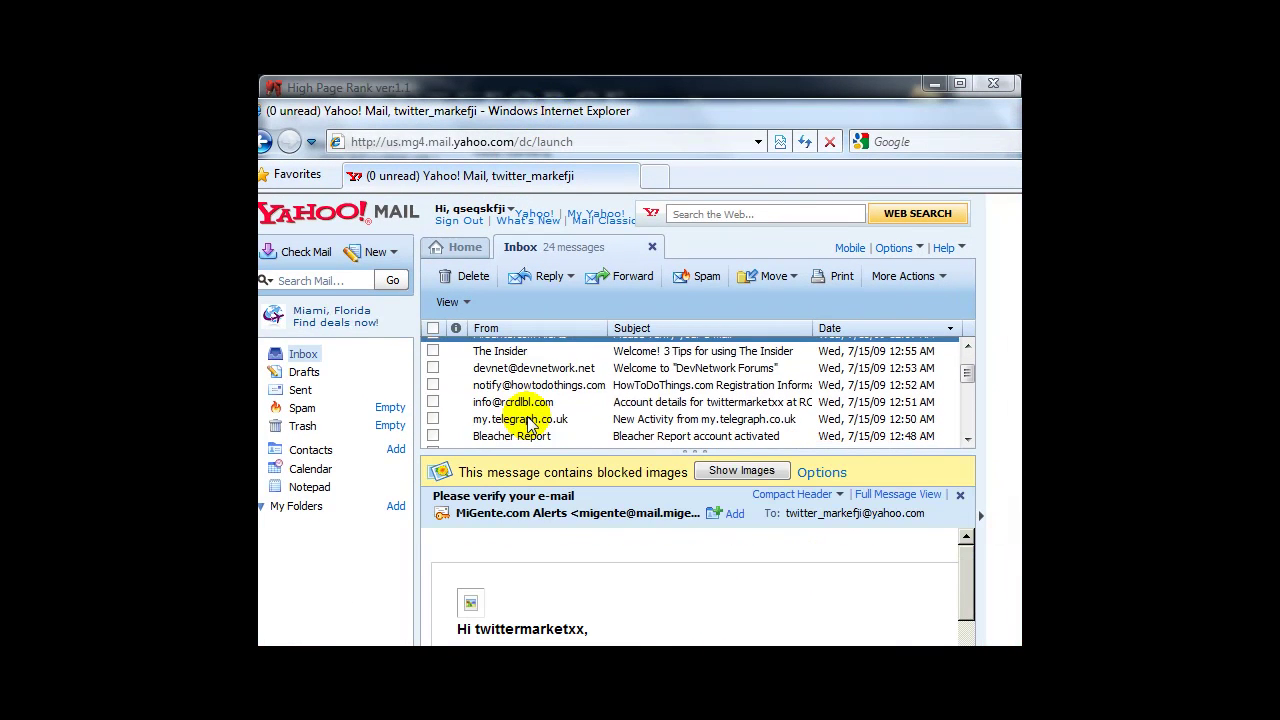
{"action": "scroll", "coordinate": [530, 424], "scroll_direction": "up", "scroll_amount": 1}
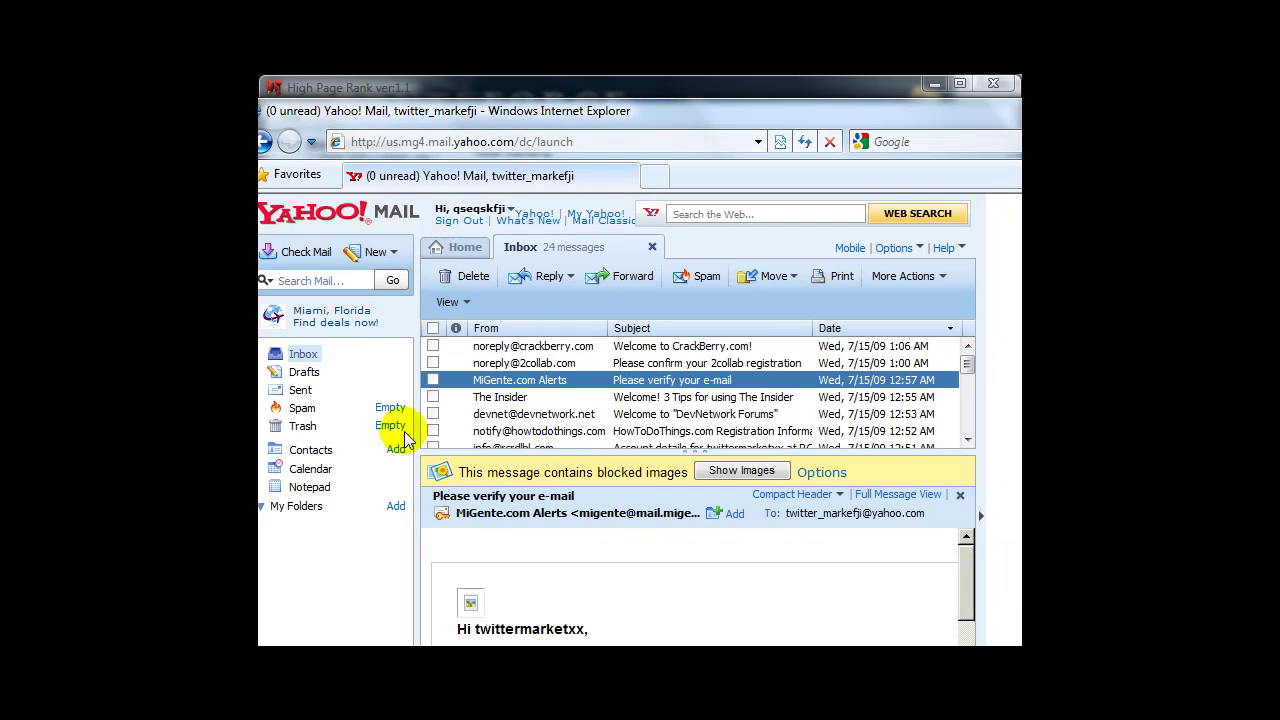
{"action": "left_click", "coordinate": [303, 409]}
{"action": "left_click", "coordinate": [561, 362]}
{"action": "left_click", "coordinate": [304, 354]}
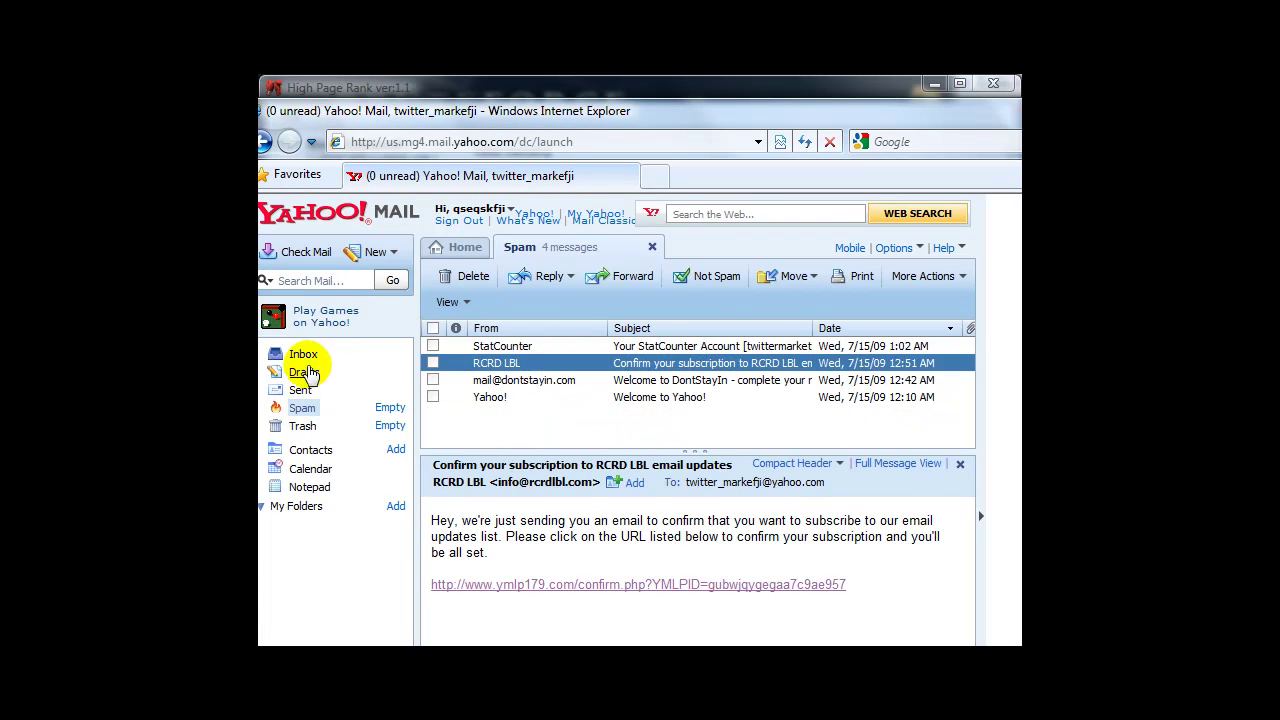
{"action": "scroll", "coordinate": [563, 383], "scroll_direction": "down", "scroll_amount": 1}
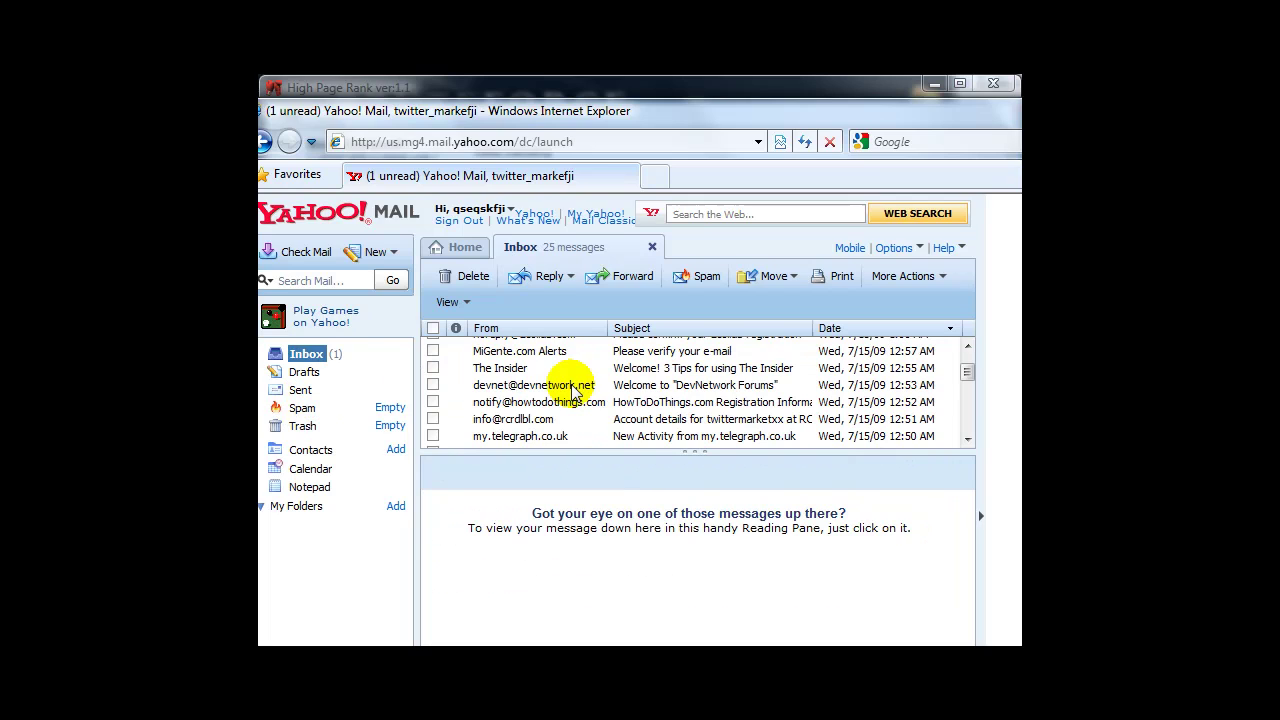
{"action": "left_click", "coordinate": [456, 90]}
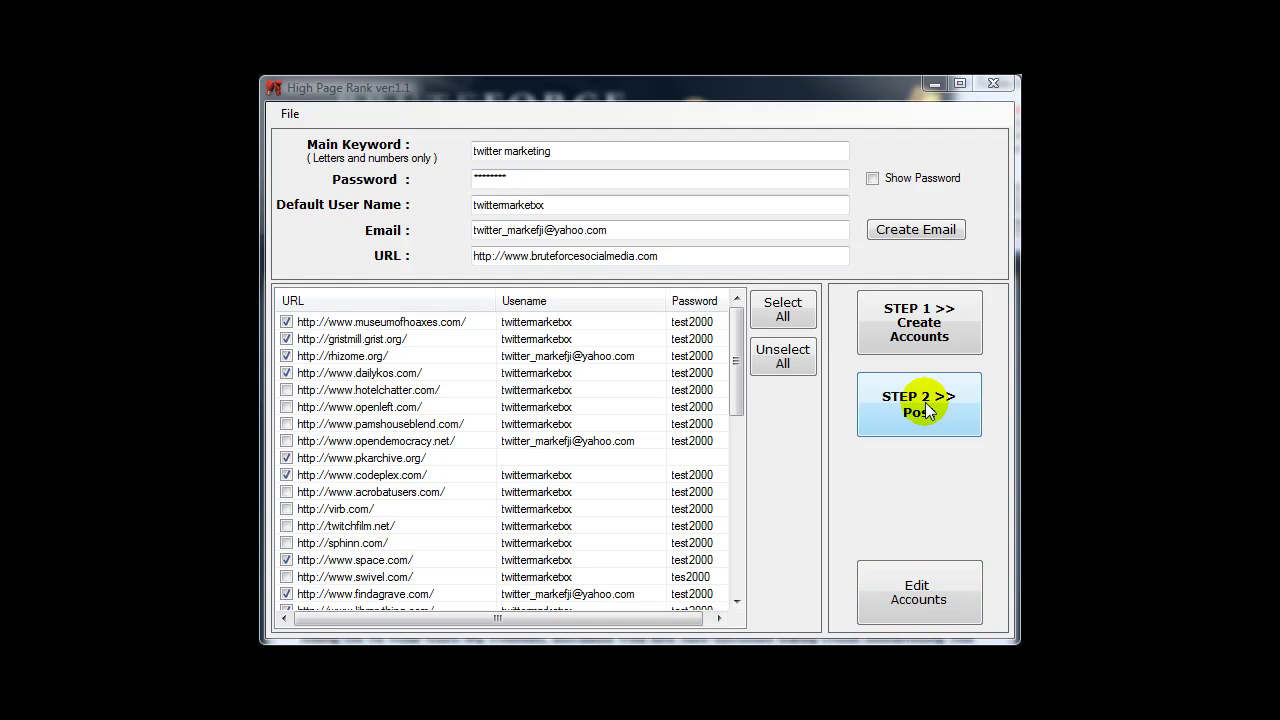
Tick all sites, check the URL and 'twitter marketing' keyword, and start posting links
{"action": "left_click", "coordinate": [781, 312]}
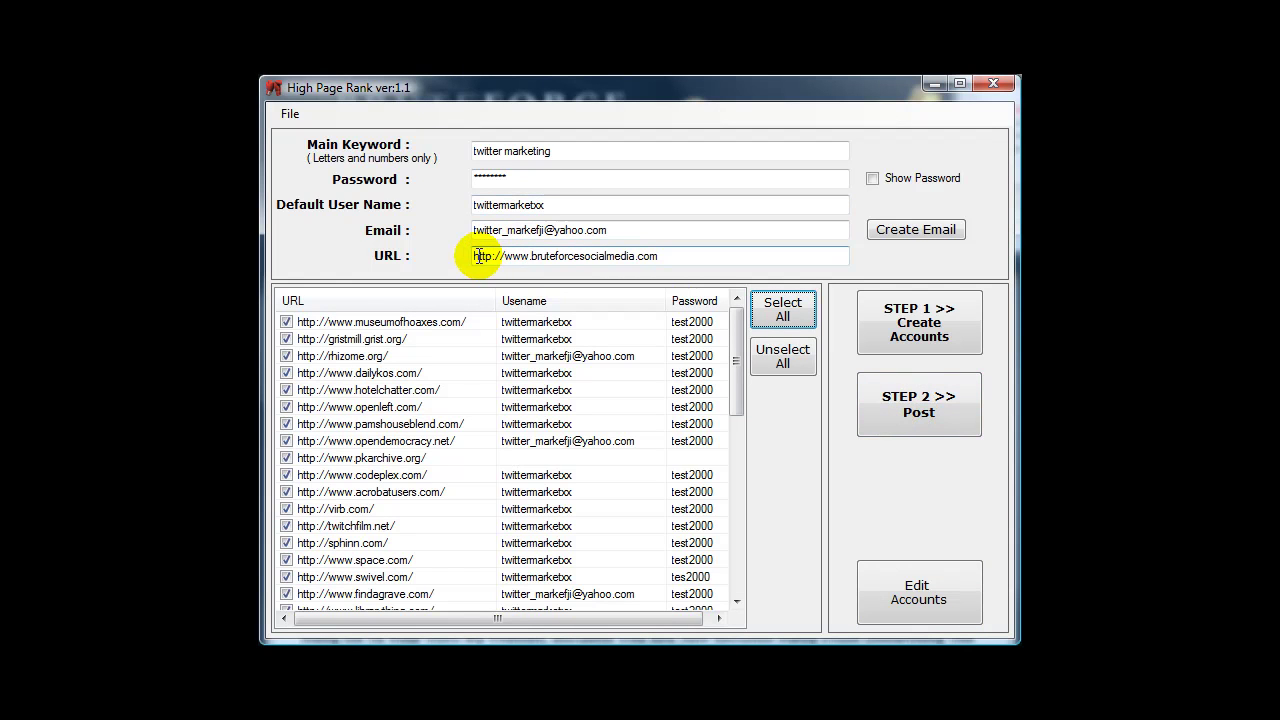
{"action": "left_click_drag", "start_coordinate": [478, 256], "coordinate": [651, 257]}
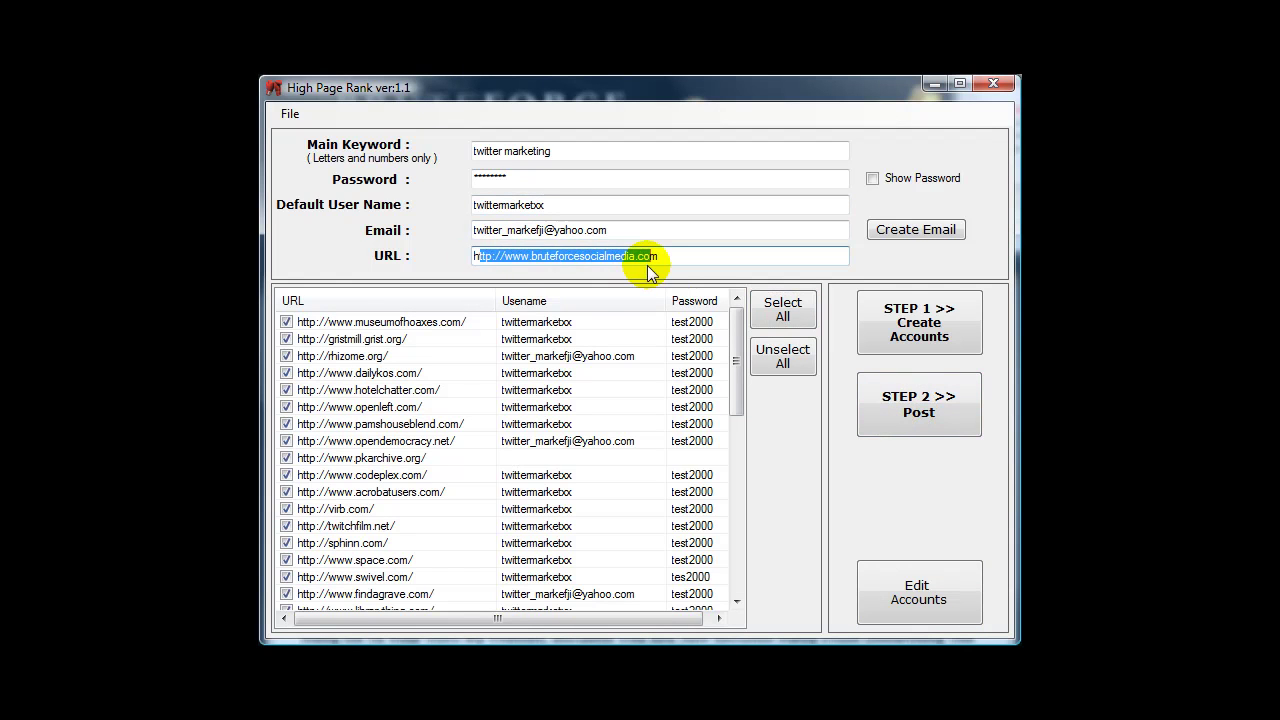
{"action": "left_click", "coordinate": [535, 150]}
{"action": "left_click_drag", "start_coordinate": [563, 148], "coordinate": [452, 148]}
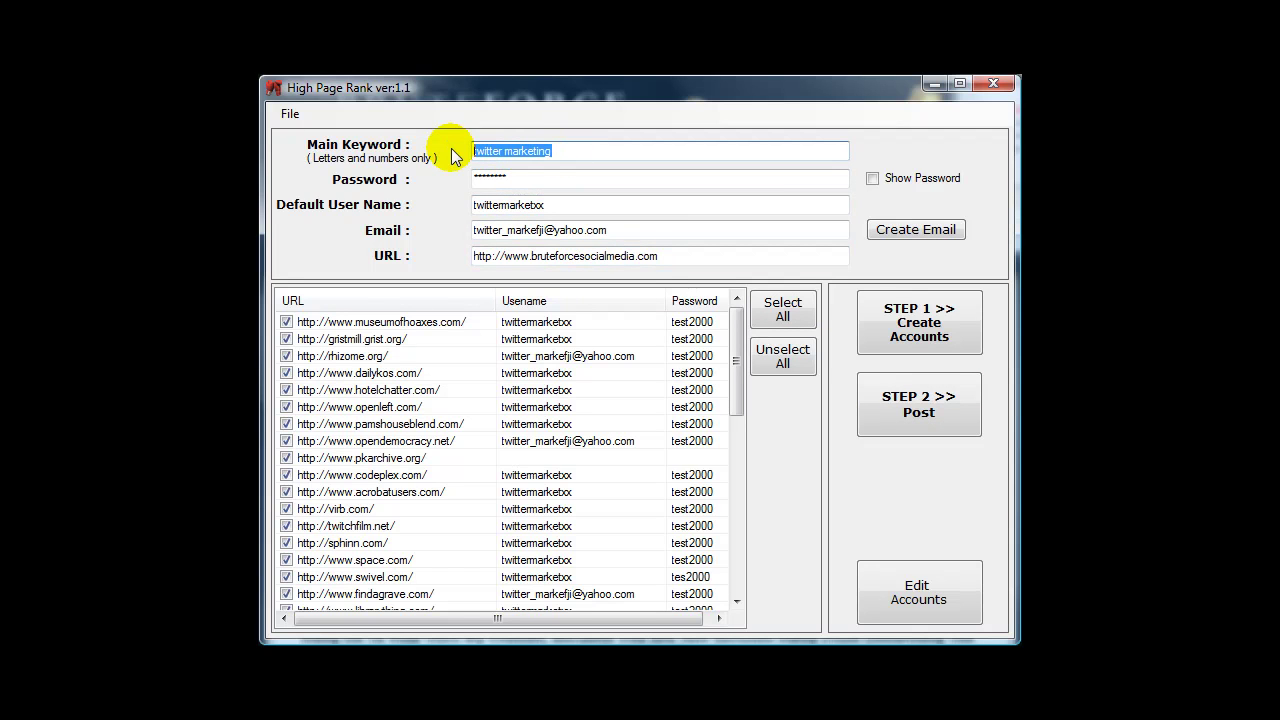
{"action": "left_click", "coordinate": [903, 410]}
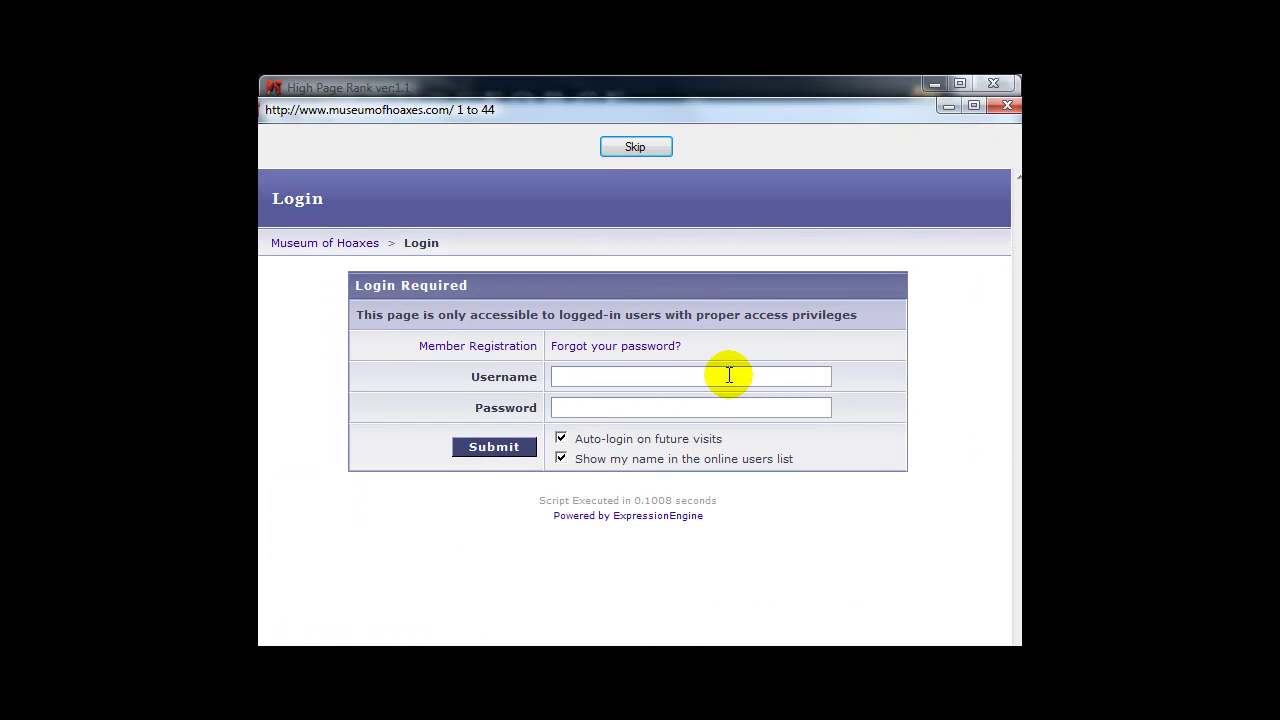
Minimize the High Page Rank posting window
{"action": "left_click", "coordinate": [946, 106]}
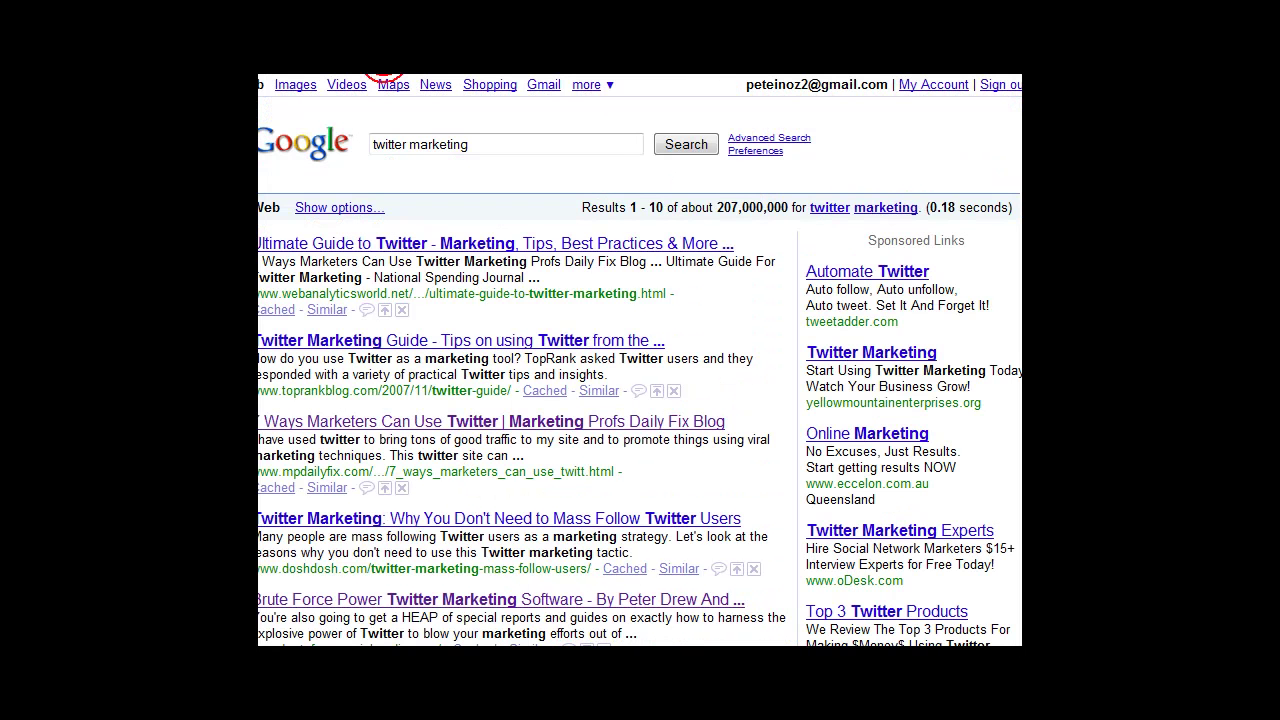
Highlight the description of the fifth-ranked Brute Force Power result for 'twitter marketing'
{"action": "left_click", "coordinate": [552, 153]}
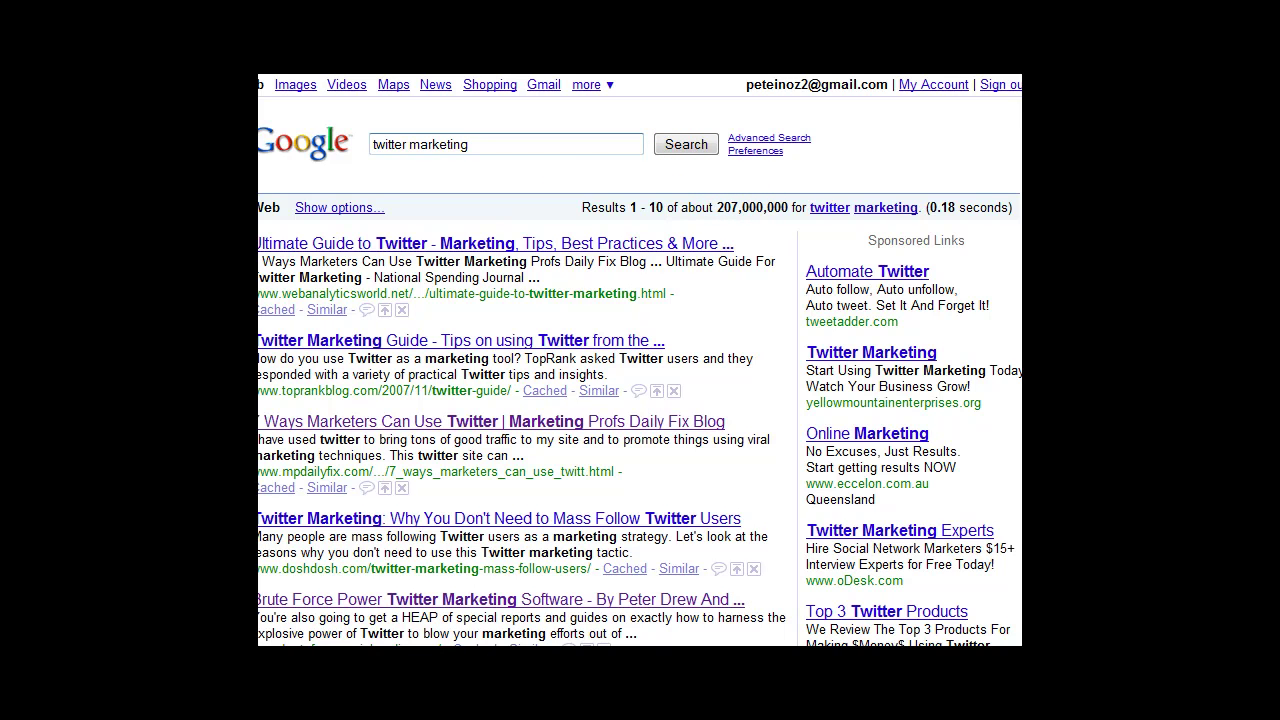
{"action": "scroll", "coordinate": [457, 565], "scroll_direction": "down", "scroll_amount": 3}
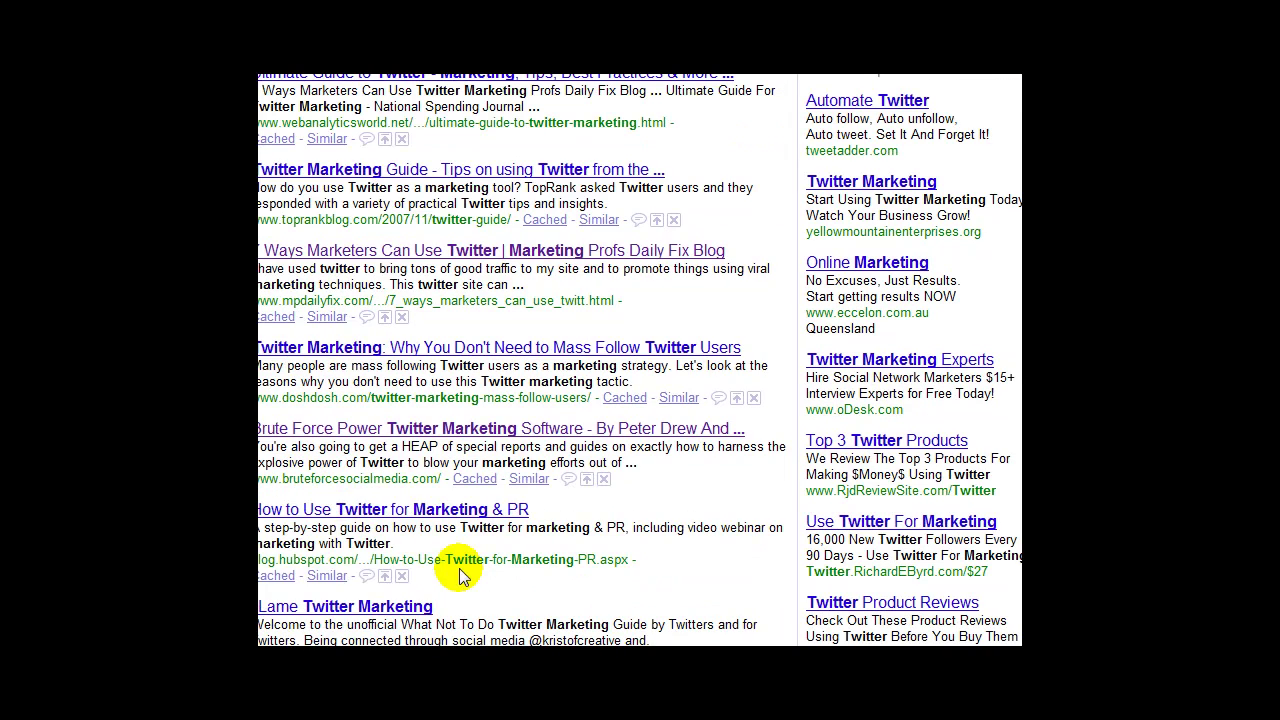
{"action": "left_click_drag", "start_coordinate": [293, 460], "coordinate": [421, 453]}
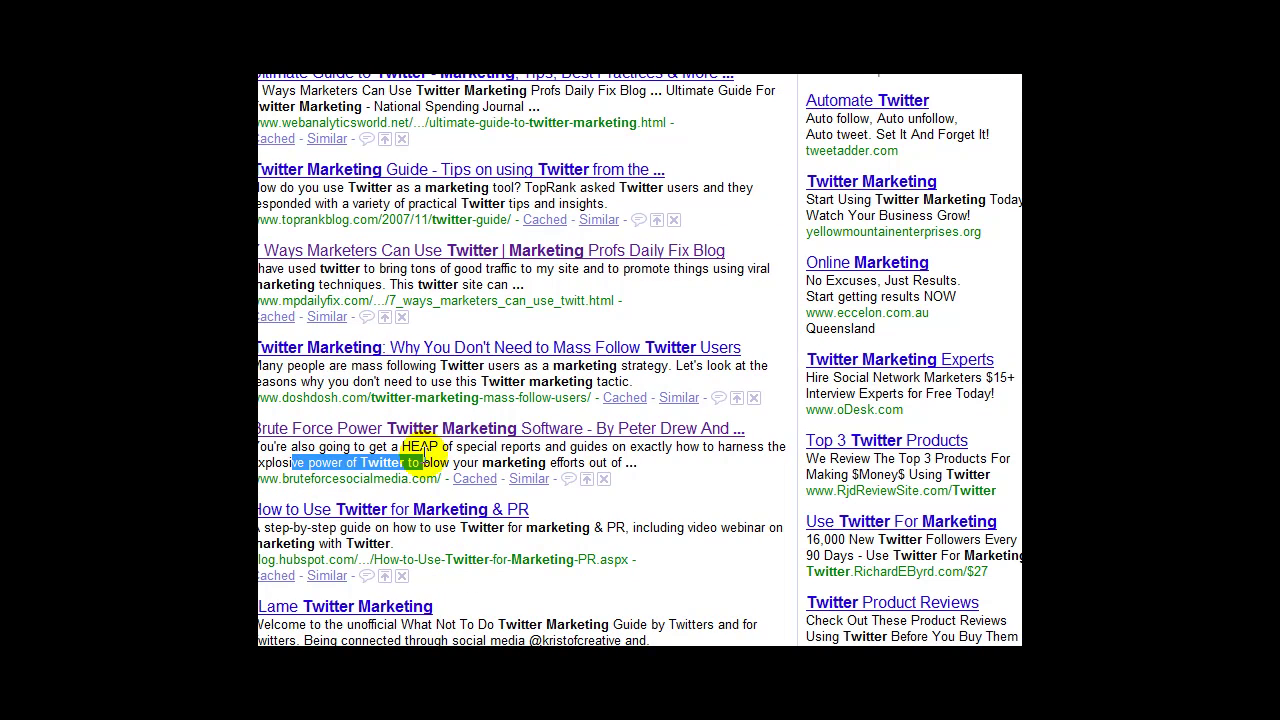
{"action": "scroll", "coordinate": [588, 453], "scroll_direction": "up", "scroll_amount": 3}
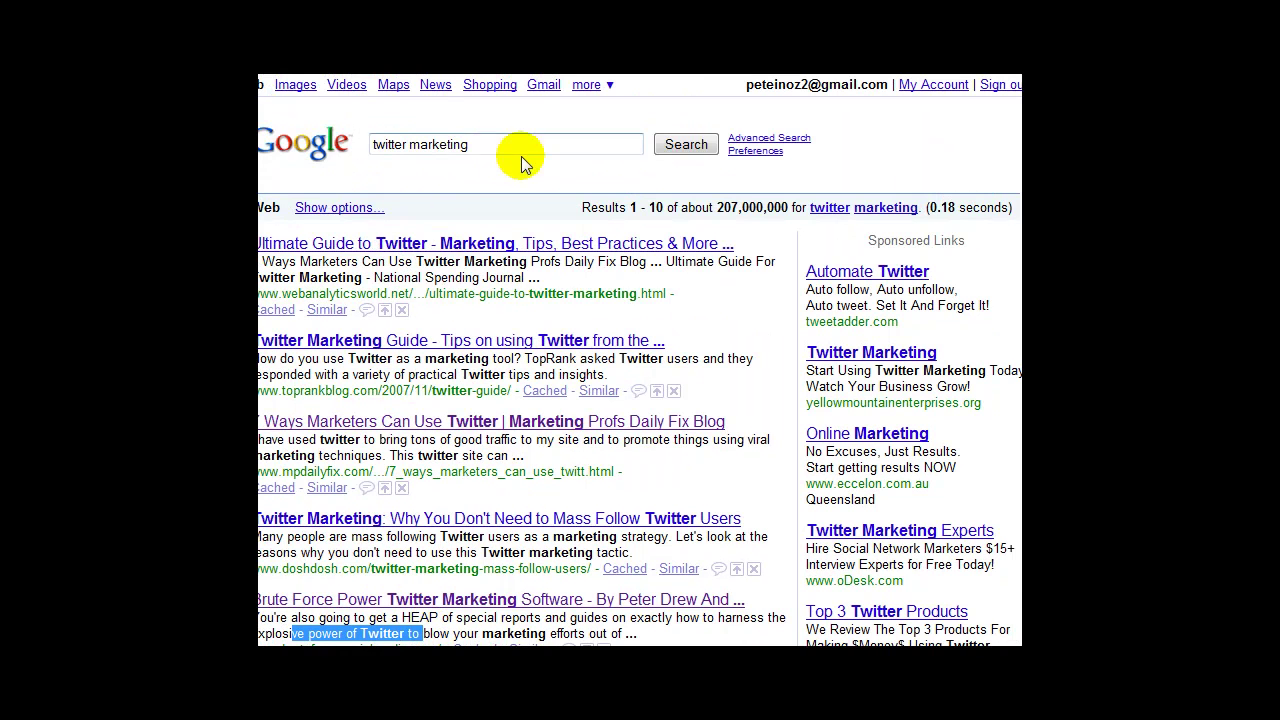
Run the search again and highlight a result among the 'paypal affiliate' results
{"action": "left_click", "coordinate": [697, 155]}
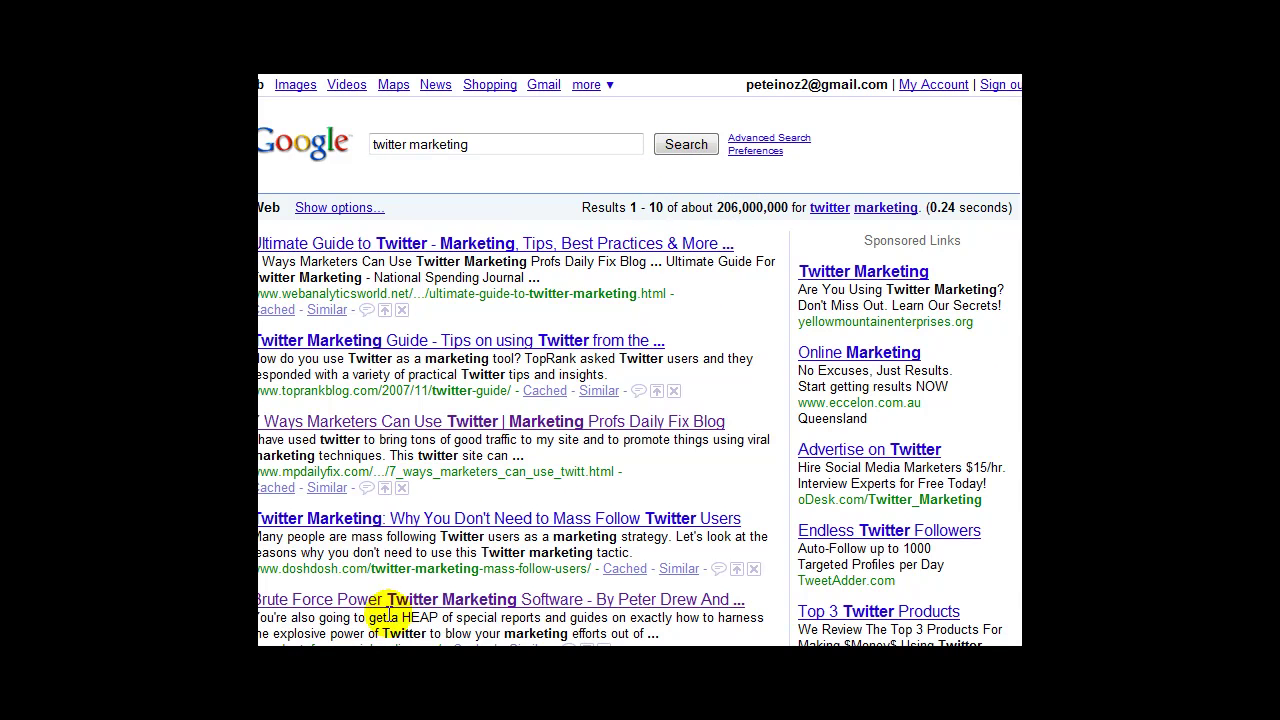
{"action": "scroll", "coordinate": [389, 612], "scroll_direction": "down", "scroll_amount": 2}
{"action": "left_click_drag", "start_coordinate": [308, 503], "coordinate": [452, 519]}
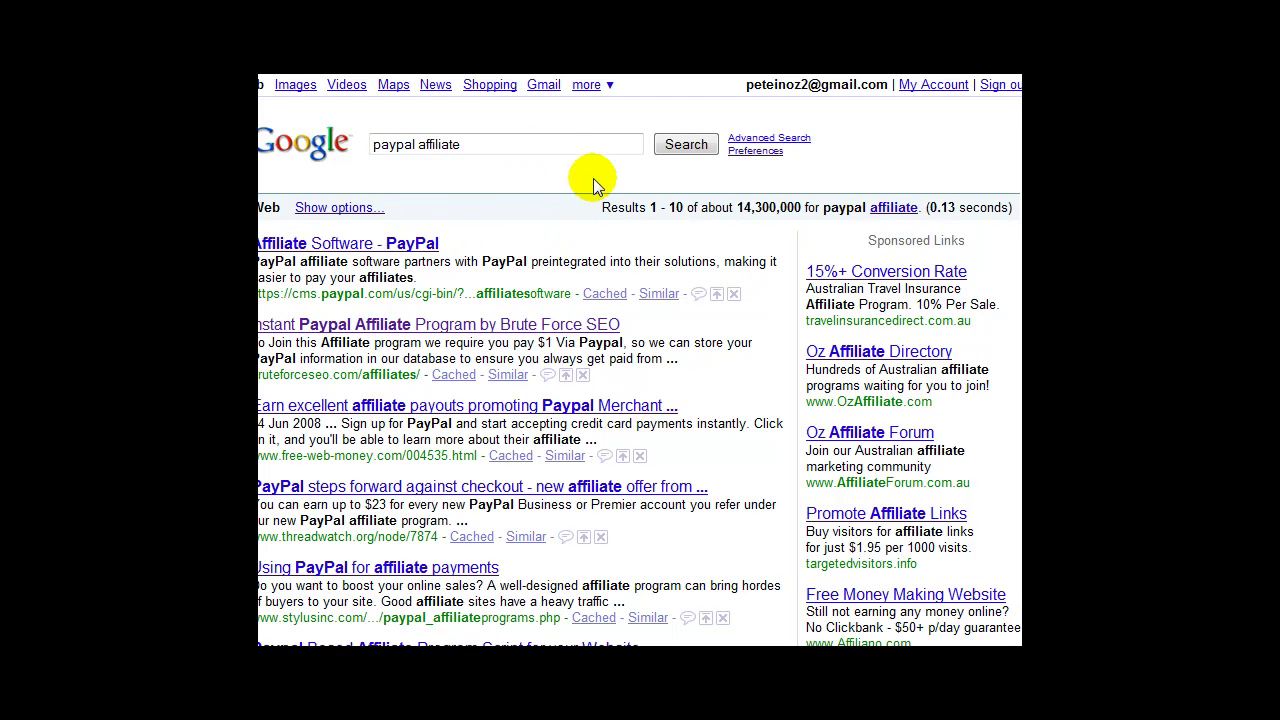
Re-run the 'paypal affiliate' search and highlight the first result's web address
{"action": "left_click", "coordinate": [686, 150]}
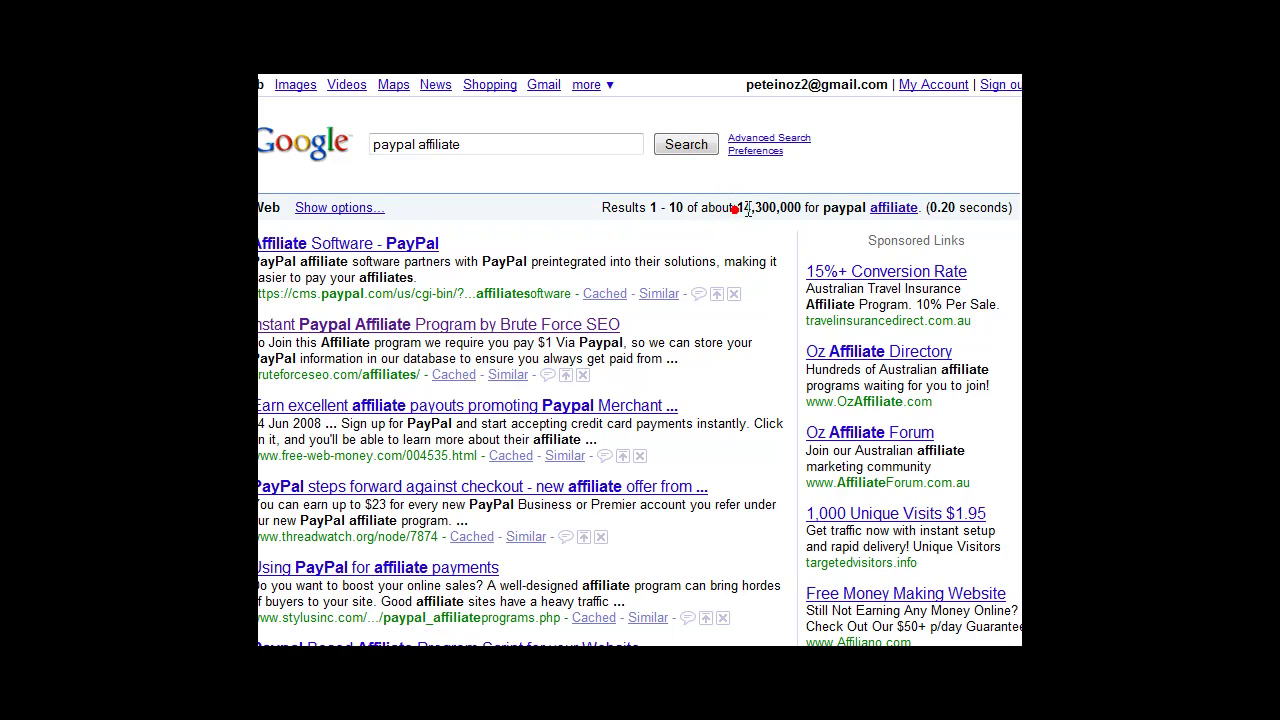
{"action": "left_click_drag", "start_coordinate": [258, 293], "coordinate": [376, 298]}
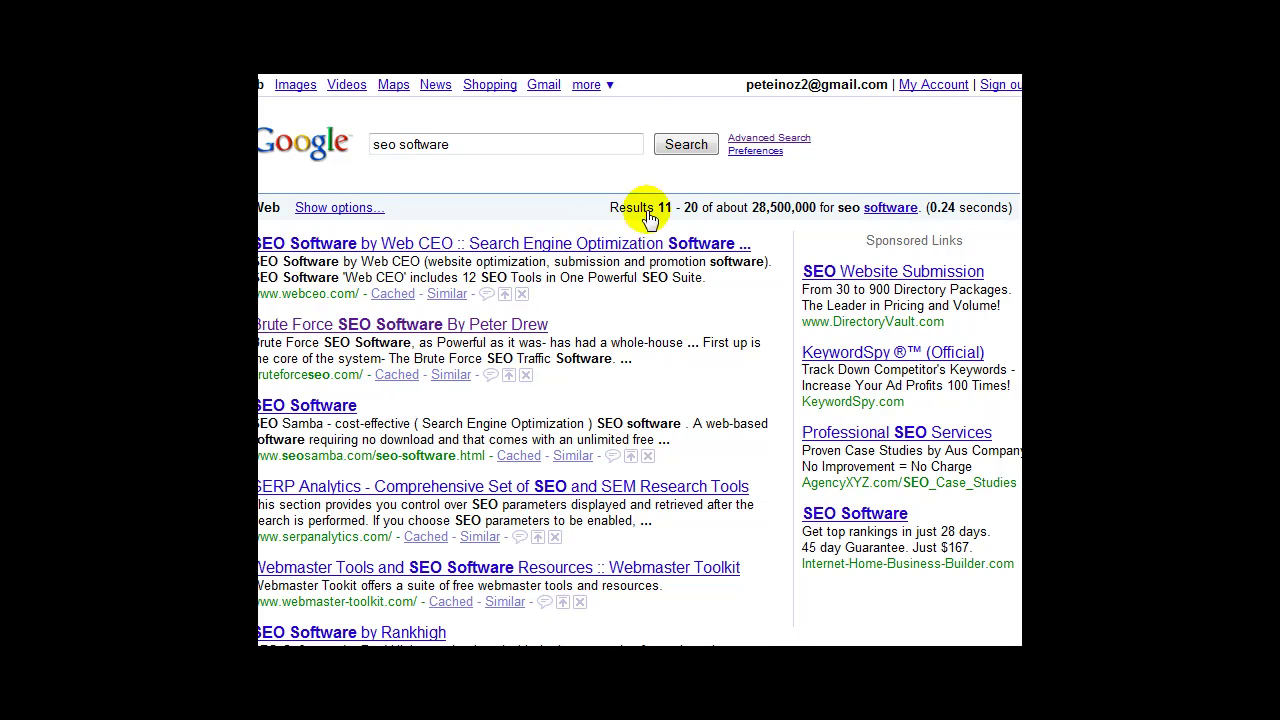
{"action": "left_click", "coordinate": [686, 147]}
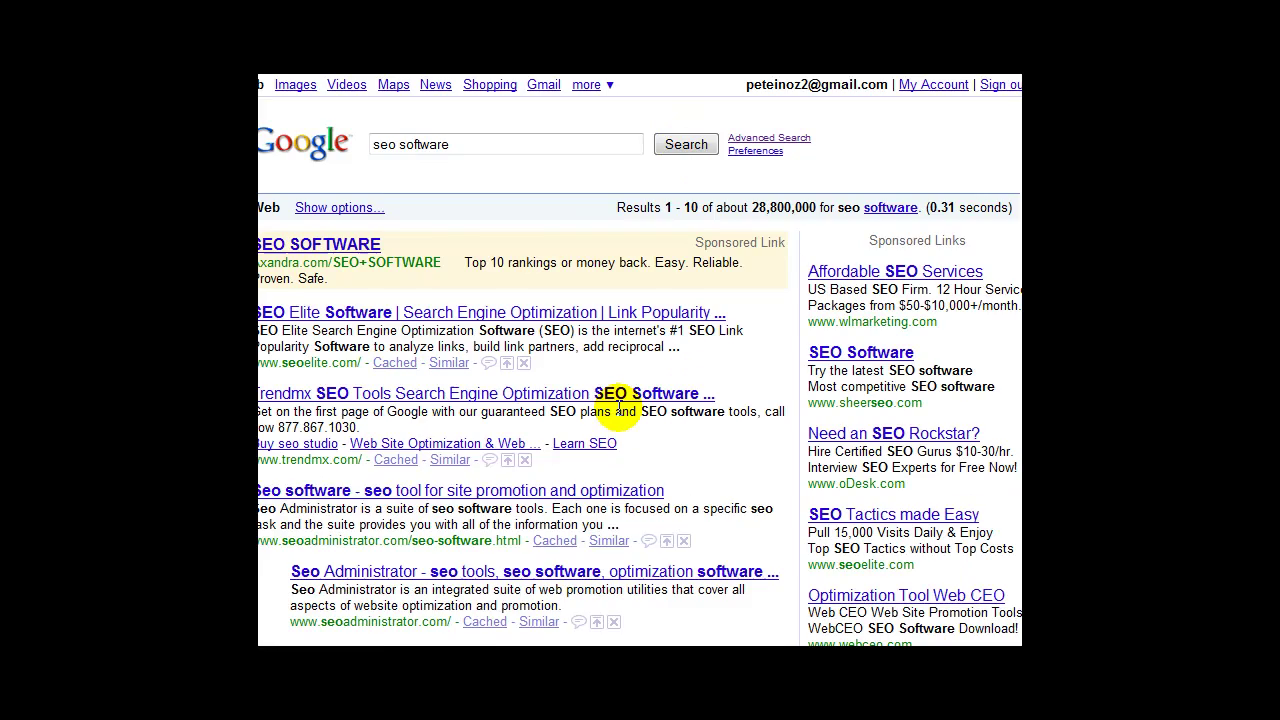
{"action": "scroll", "coordinate": [612, 418], "scroll_direction": "down", "scroll_amount": 7}
{"action": "scroll", "coordinate": [619, 416], "scroll_direction": "down", "scroll_amount": 1}
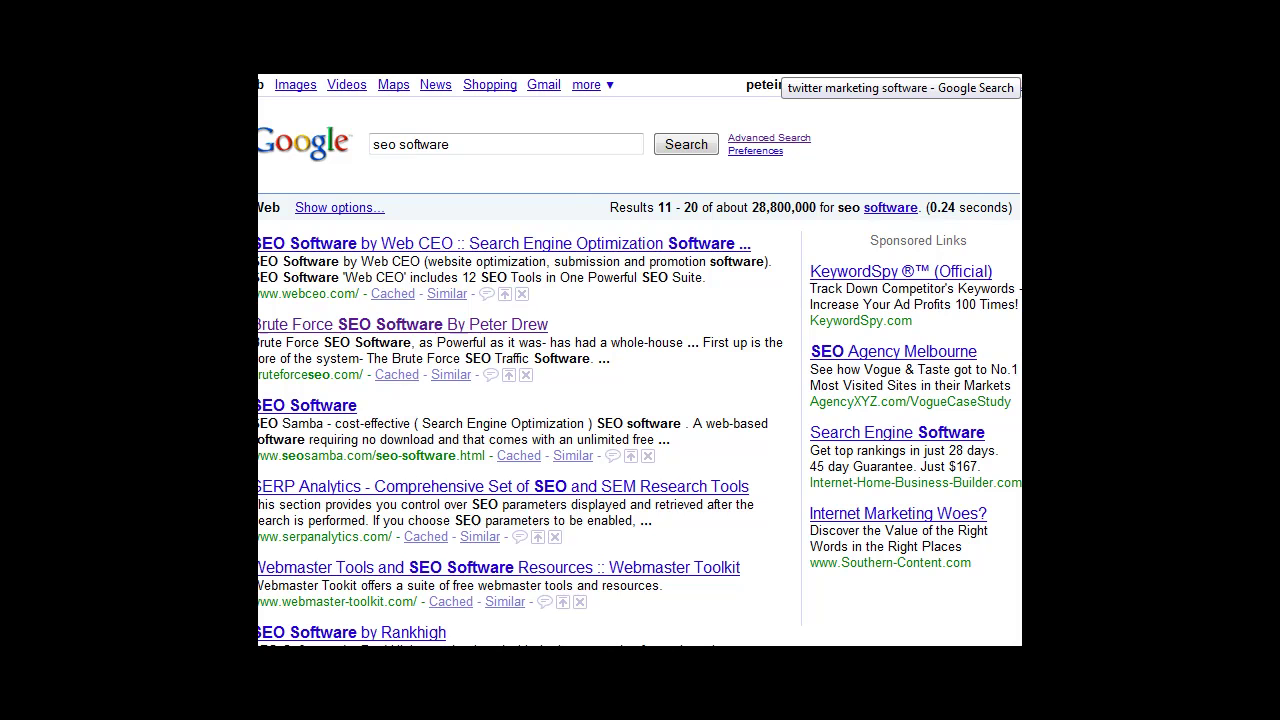
Search 'twitter marketing software', then highlight the 43,100,000 result count and the top result, bruteforcesocialmedia.com
{"action": "key", "text": "ctrl+Tab"}
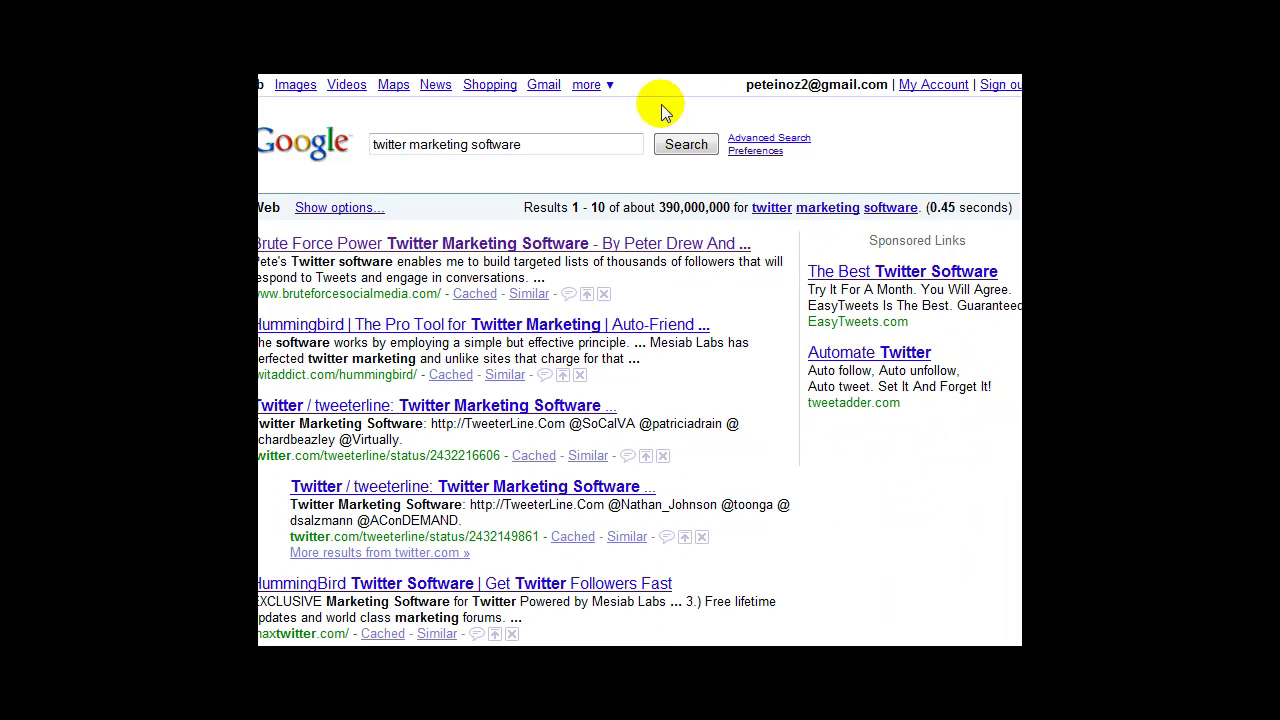
{"action": "left_click", "coordinate": [657, 208]}
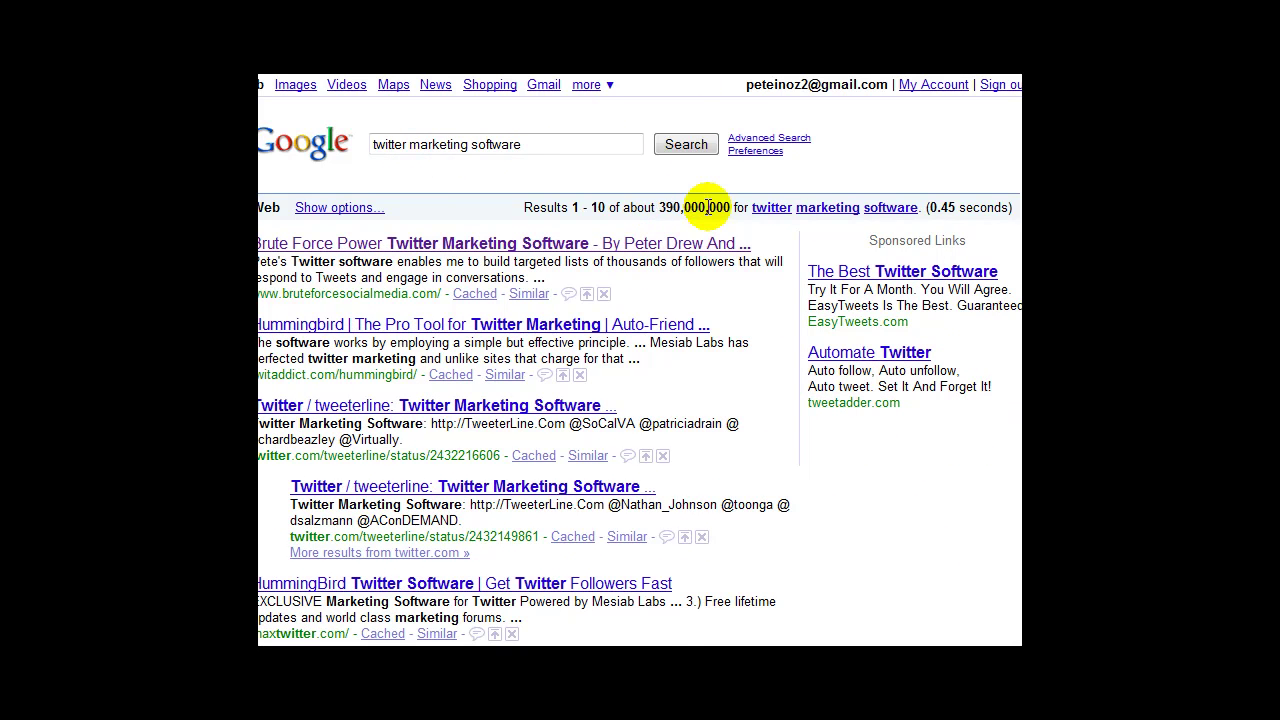
{"action": "left_click", "coordinate": [680, 145]}
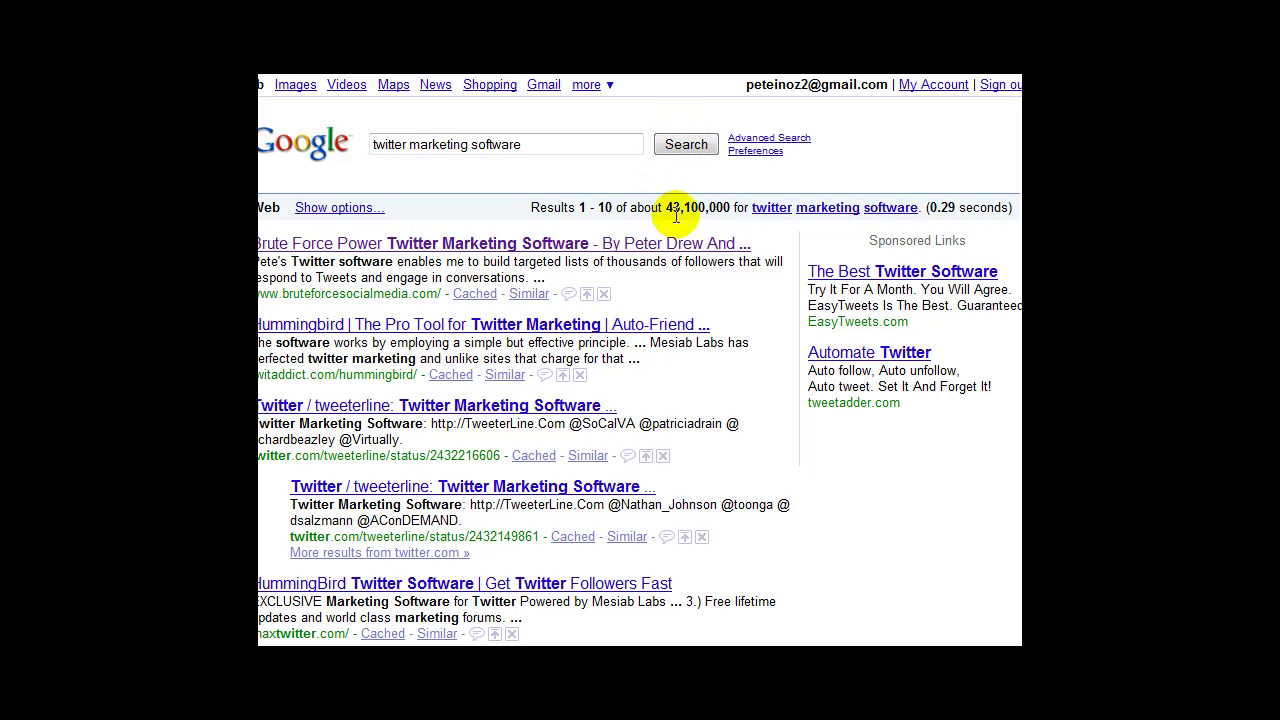
{"action": "left_click_drag", "start_coordinate": [704, 207], "coordinate": [667, 207]}
{"action": "left_click_drag", "start_coordinate": [262, 293], "coordinate": [401, 293]}
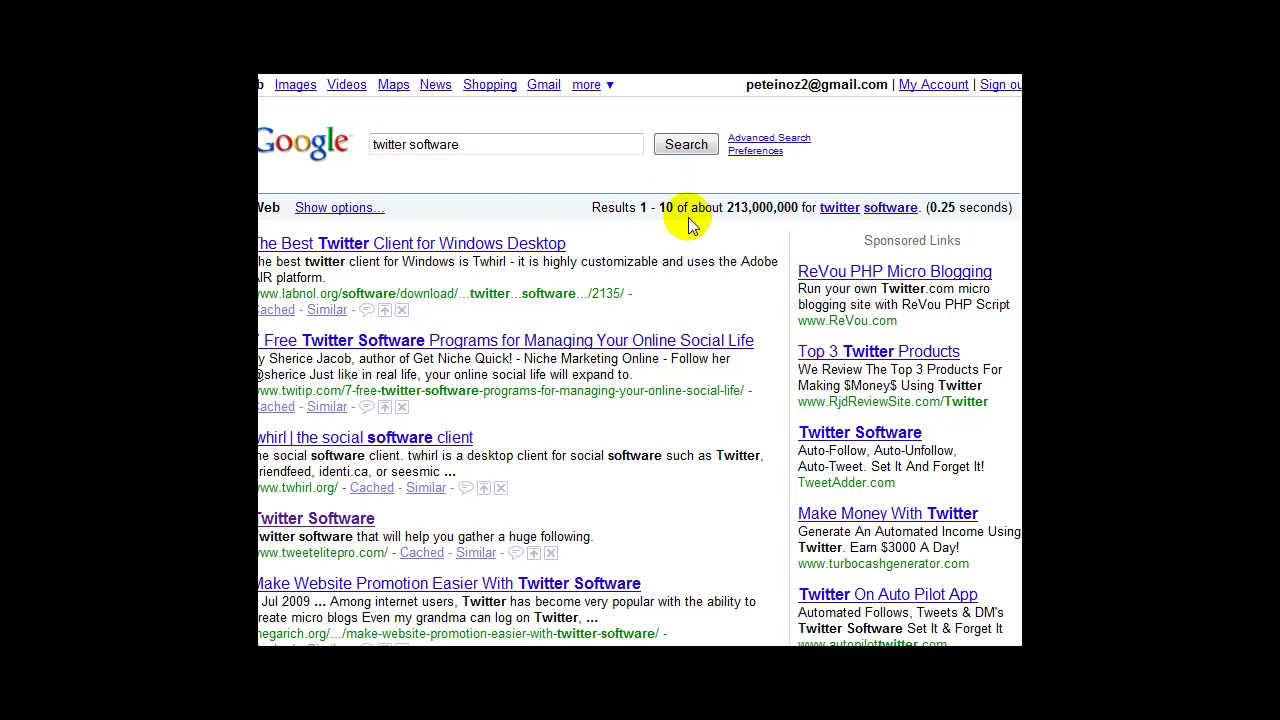
Search 'twitter software' and highlight the bruteforcesocialmedia.com result address lower on page one
{"action": "left_click", "coordinate": [687, 148]}
{"action": "scroll", "coordinate": [667, 262], "scroll_direction": "down", "scroll_amount": 1}
{"action": "scroll", "coordinate": [667, 266], "scroll_direction": "down", "scroll_amount": 4}
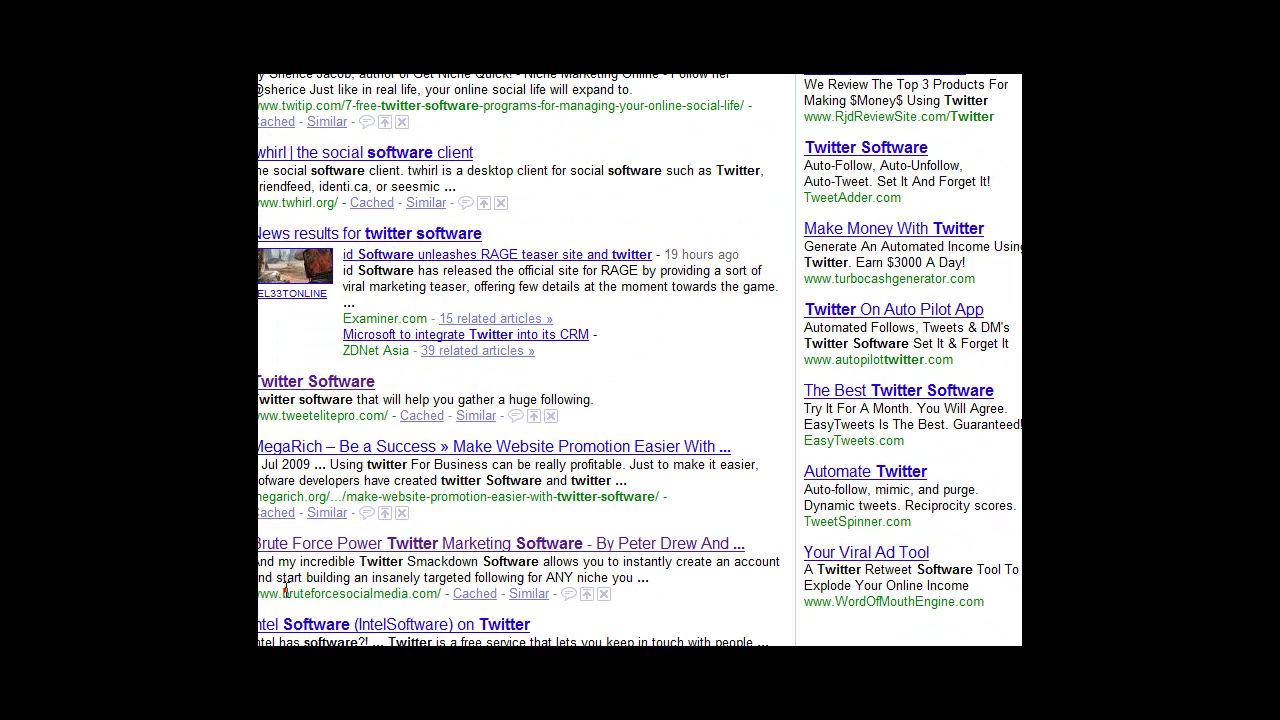
{"action": "left_click_drag", "start_coordinate": [287, 593], "coordinate": [400, 592]}
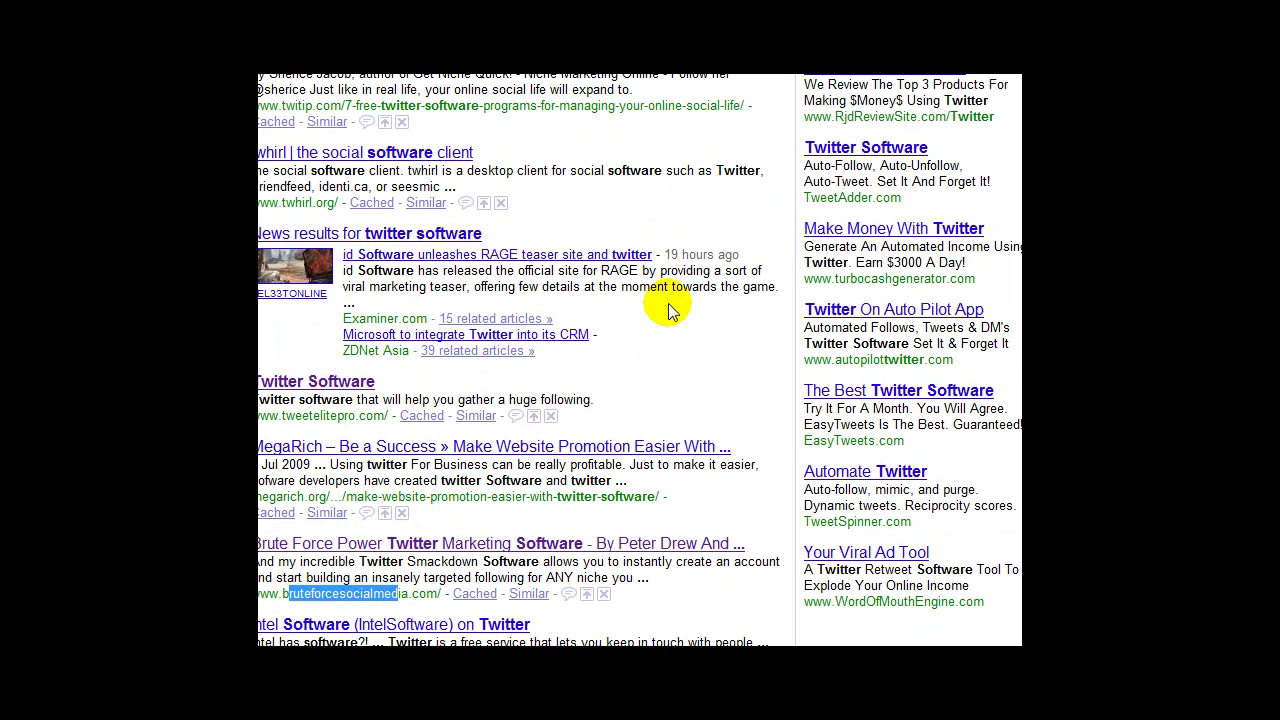
{"action": "scroll", "coordinate": [667, 306], "scroll_direction": "up", "scroll_amount": 3}
{"action": "scroll", "coordinate": [730, 103], "scroll_direction": "up", "scroll_amount": 1}
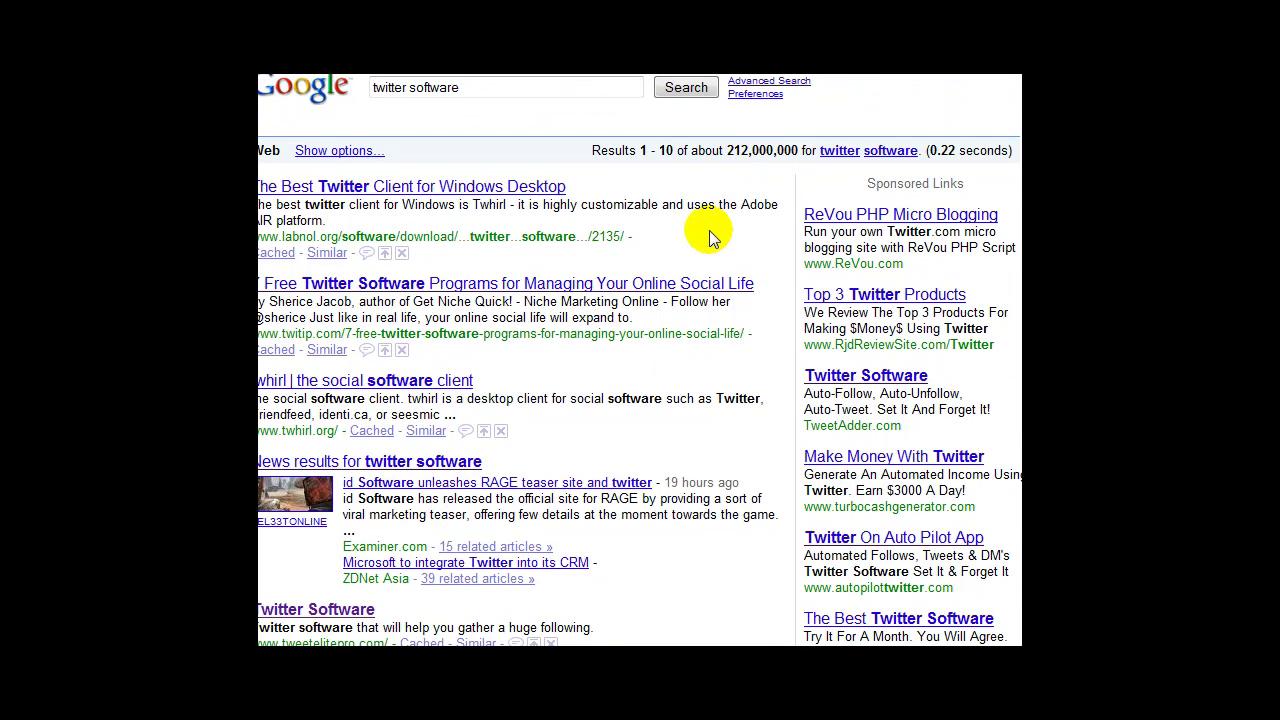